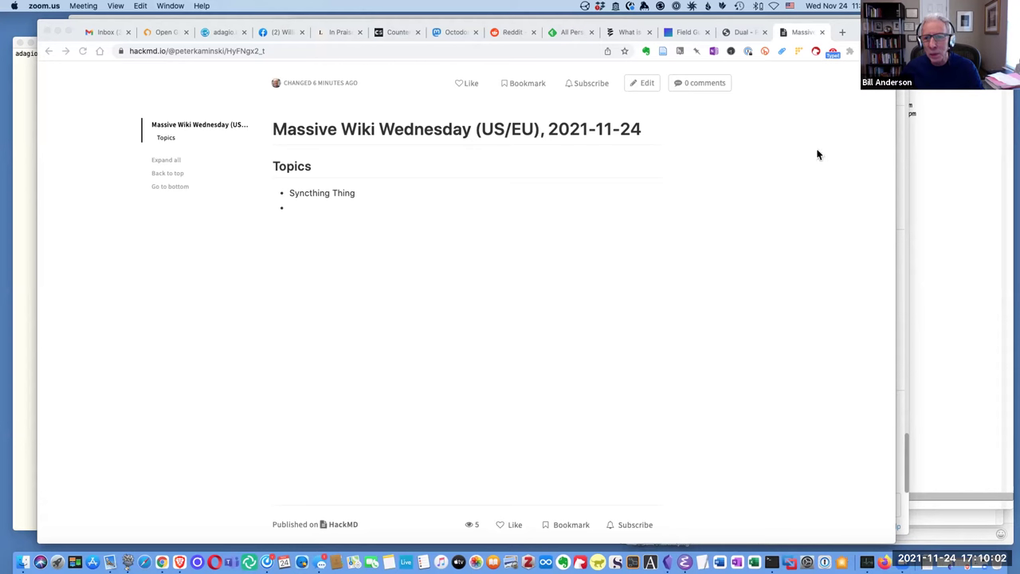
# Go to the open Dual article and look through its introduction, paradigms and structure sections down to the skills section
pyautogui.click(750, 33)
pyautogui.scroll(10, 205, 269)
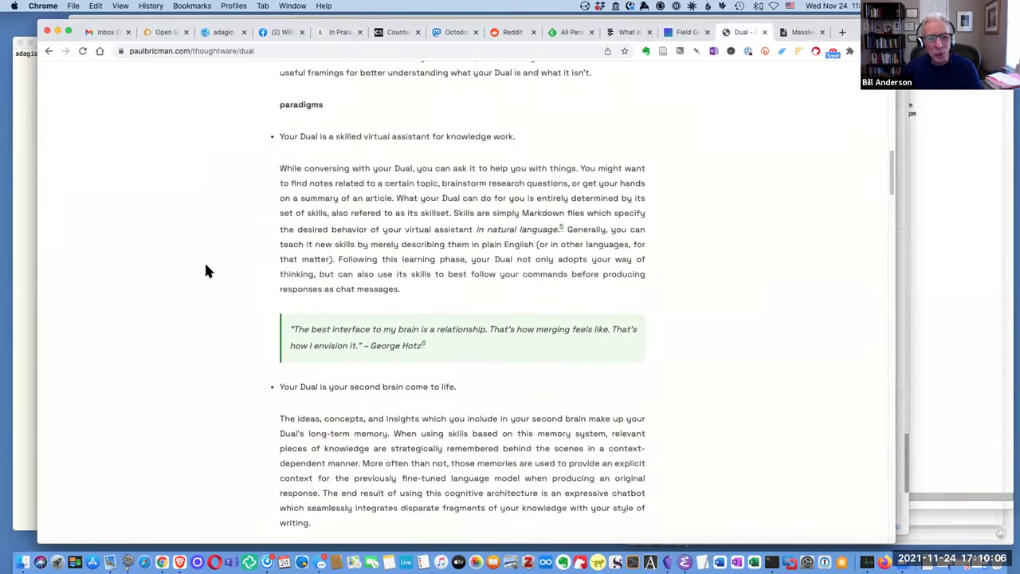
pyautogui.scroll(10, 205, 271)
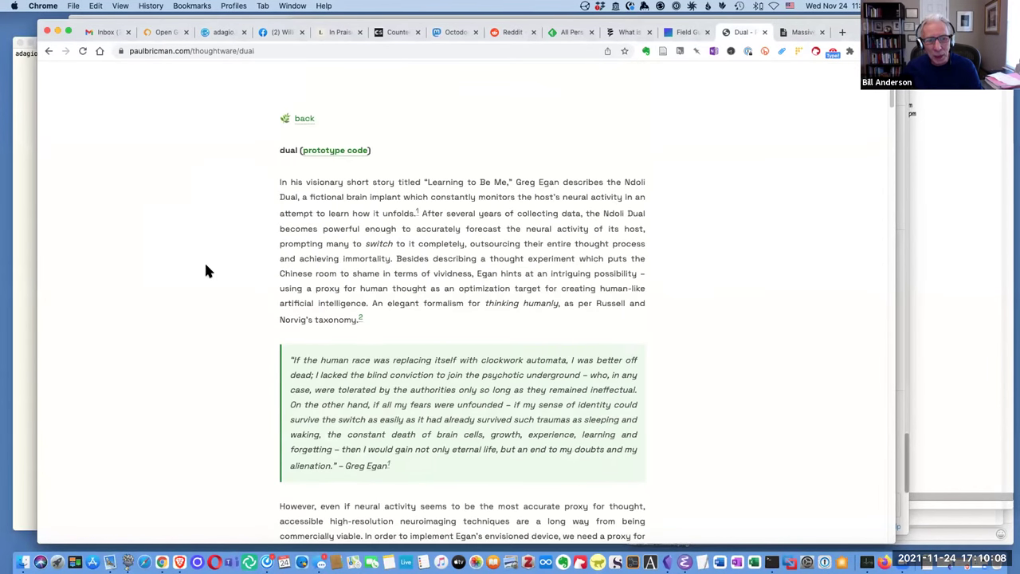
pyautogui.scroll(-10, 205, 271)
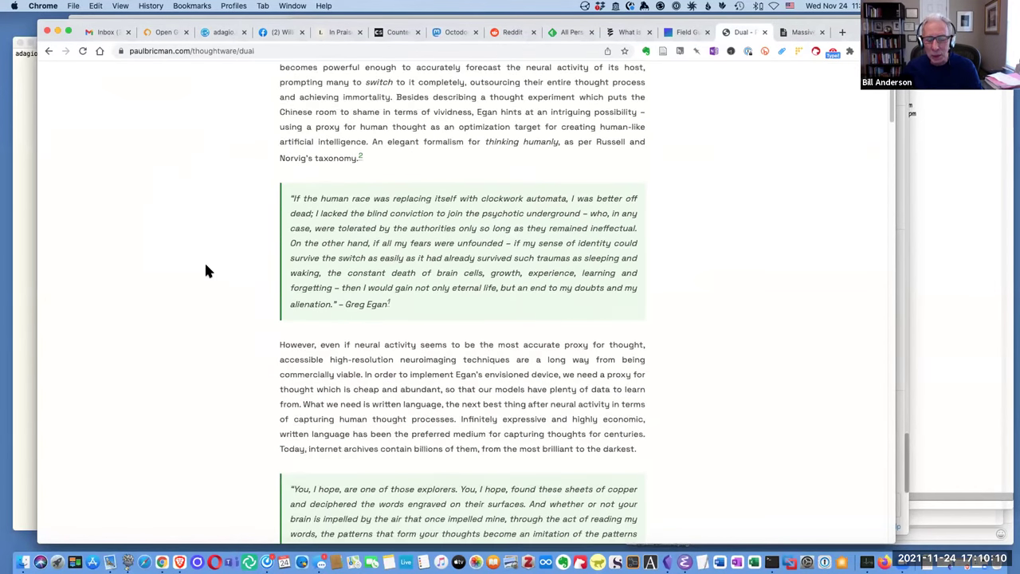
pyautogui.scroll(-10, 205, 271)
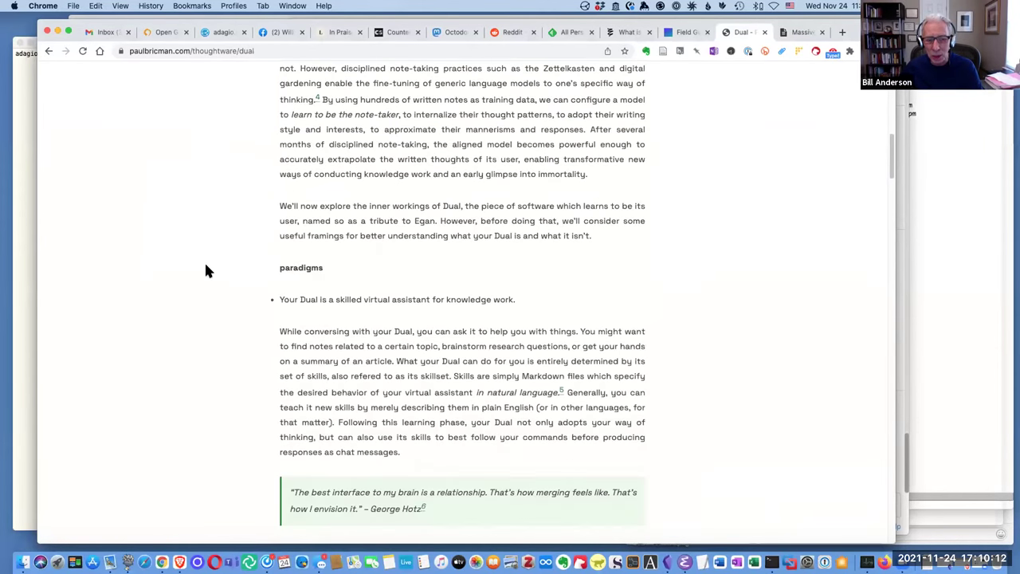
pyautogui.scroll(5, 205, 271)
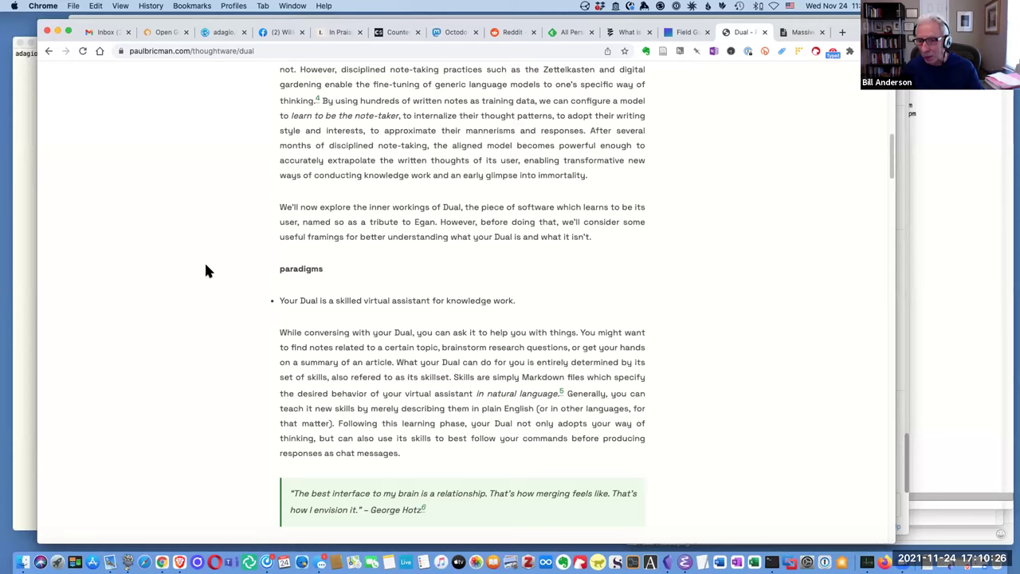
pyautogui.scroll(-3, 217, 324)
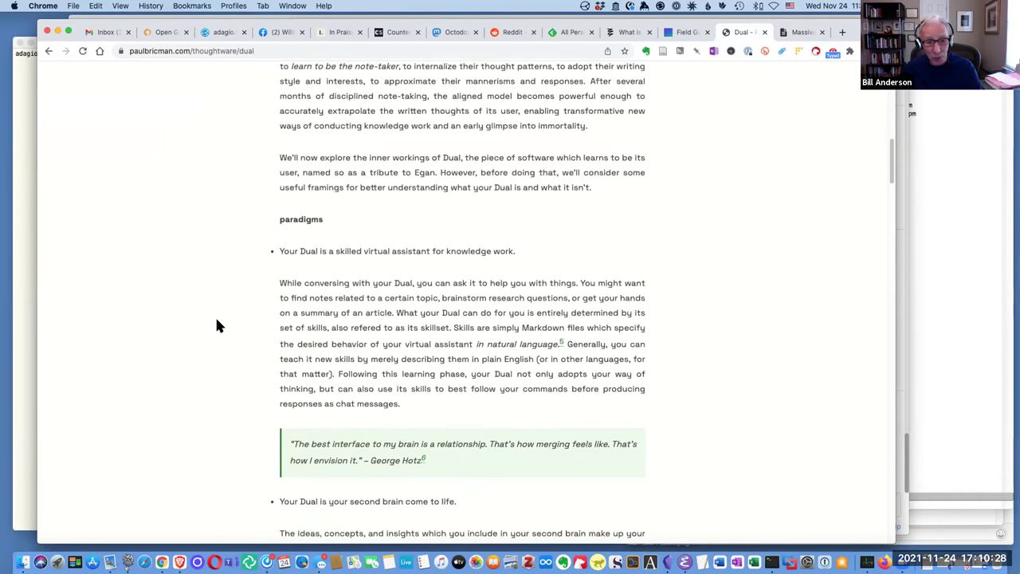
pyautogui.scroll(-1, 217, 325)
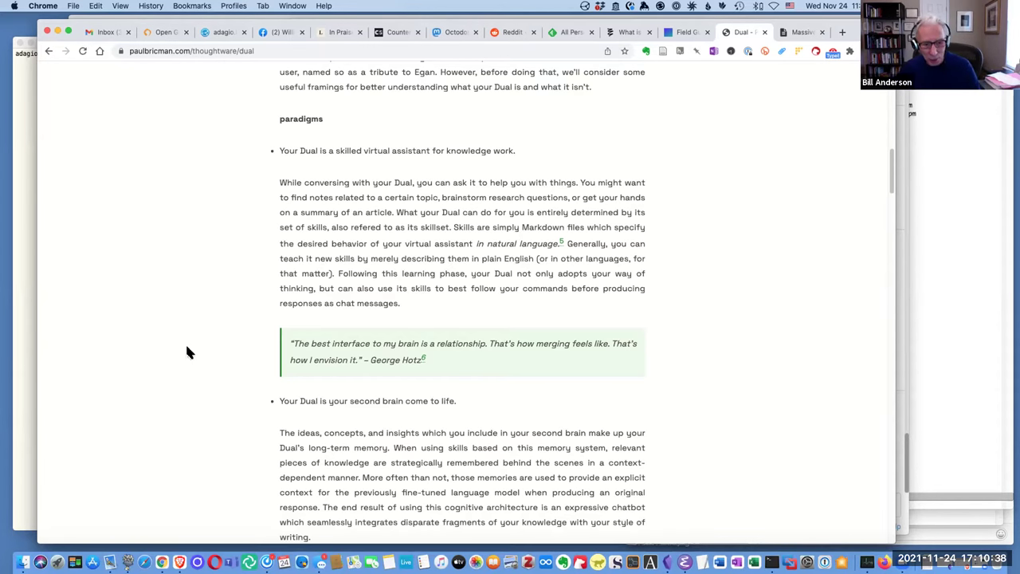
pyautogui.scroll(-5, 187, 350)
pyautogui.scroll(-8, 187, 351)
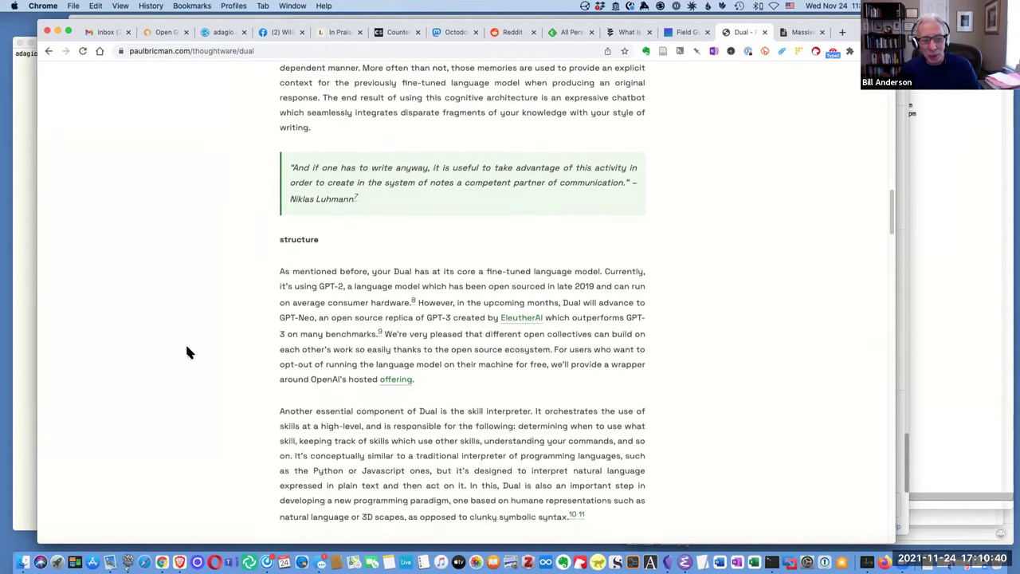
pyautogui.scroll(-6, 187, 351)
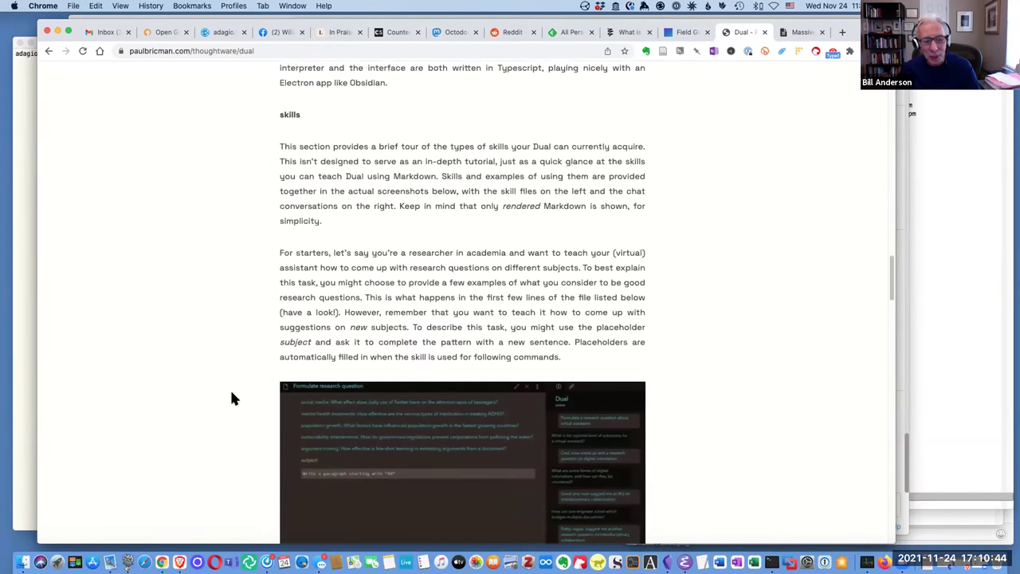
pyautogui.scroll(-1, 211, 420)
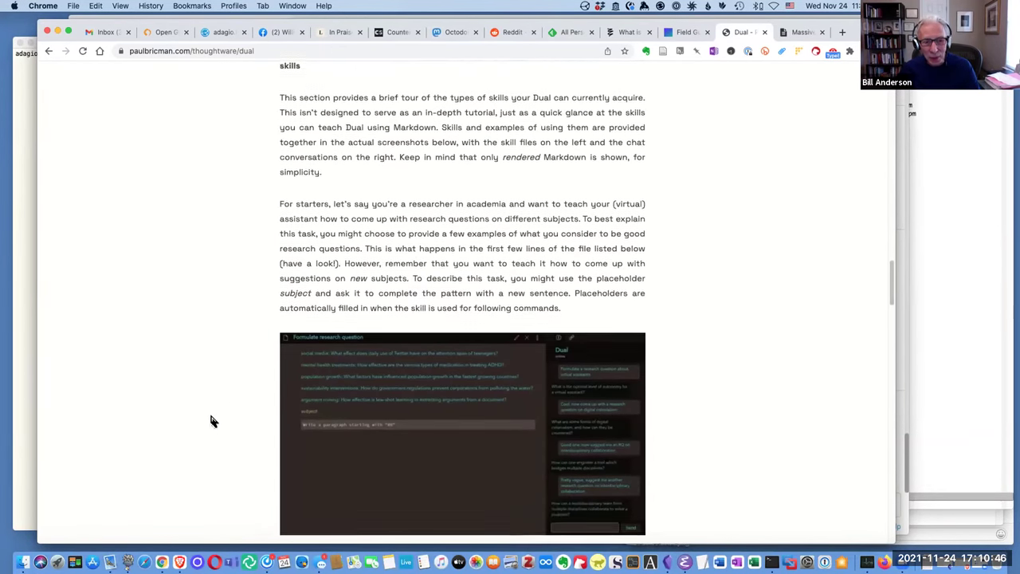
# Open the "Formulate research question" screenshot from the skills section in a separate tab and view it full size
pyautogui.rightClick(482, 415)
pyautogui.click(524, 416)
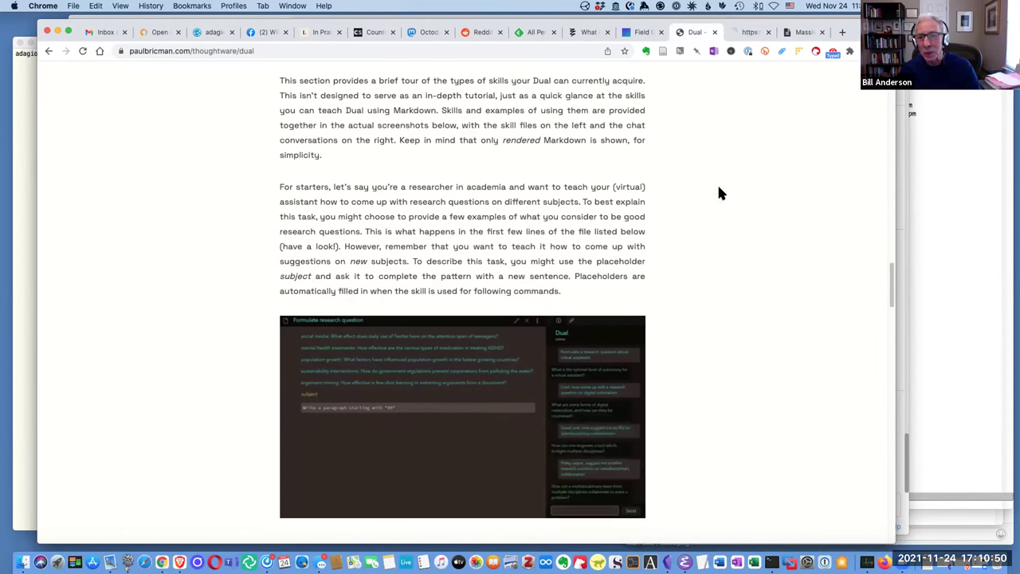
pyautogui.click(744, 34)
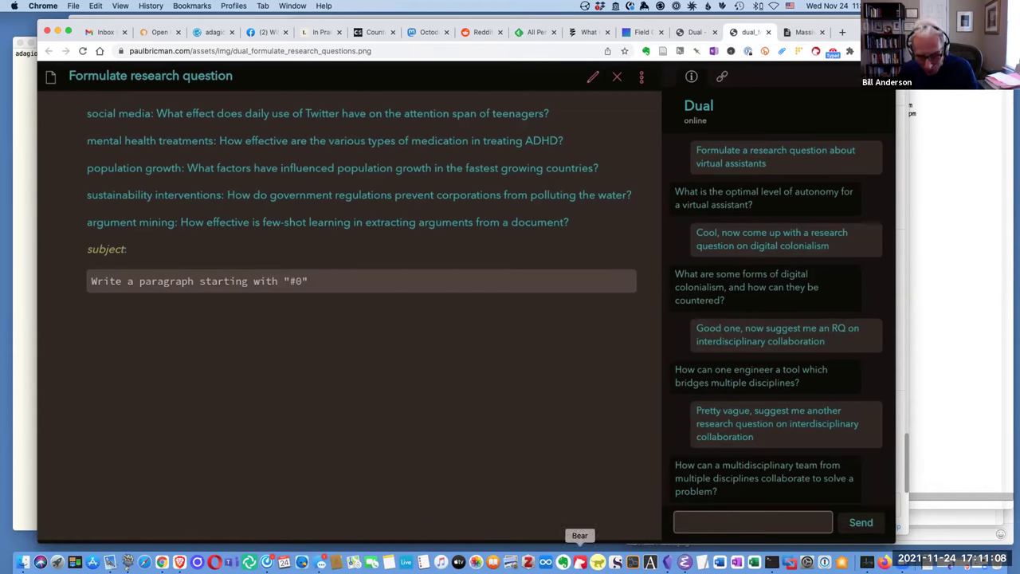
# Switch to the bandual vault in Obsidian, move its window to the screen's upper-left area and enlarge it
pyautogui.click(667, 560)
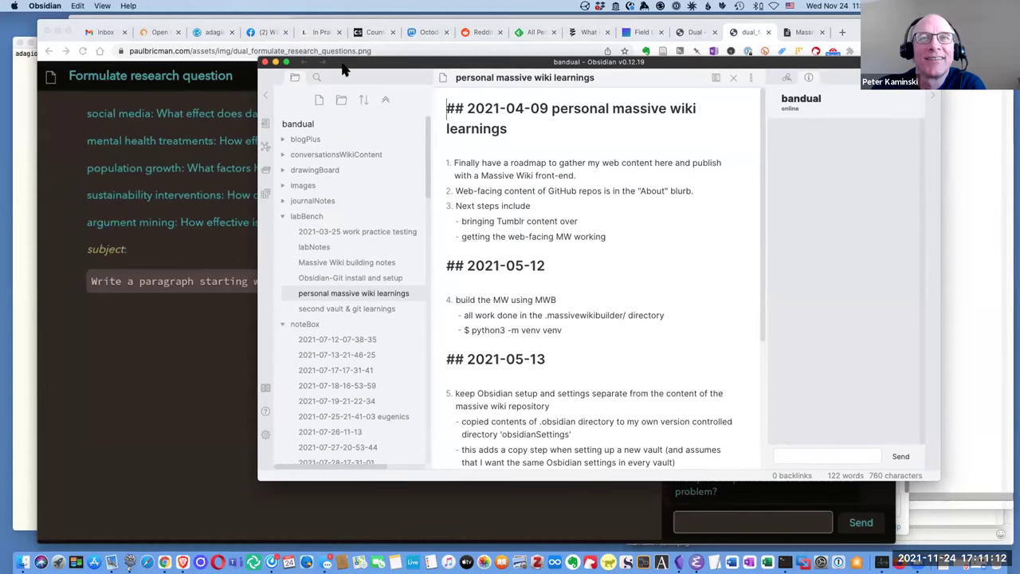
pyautogui.moveTo(335, 68); pyautogui.dragTo(139, 39)
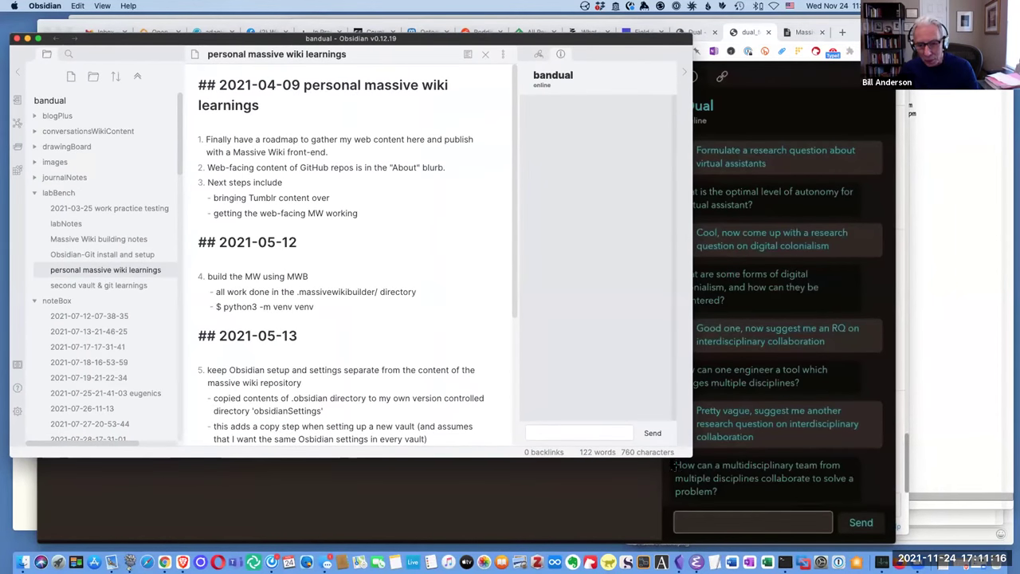
pyautogui.moveTo(690, 456); pyautogui.dragTo(797, 544)
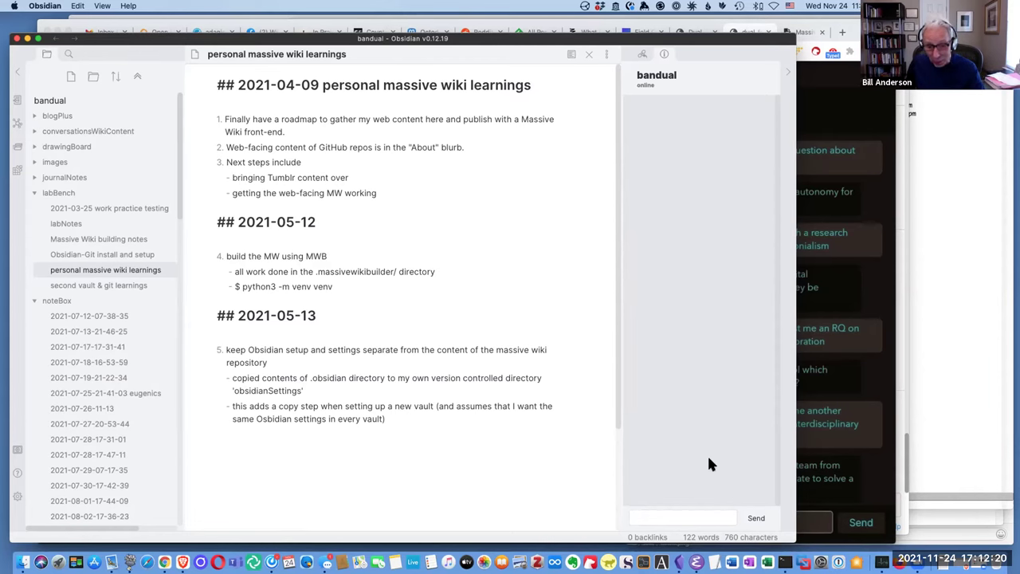
# Enter the question "massive wiki?" in the bandual chat without sending it
pyautogui.click(717, 517)
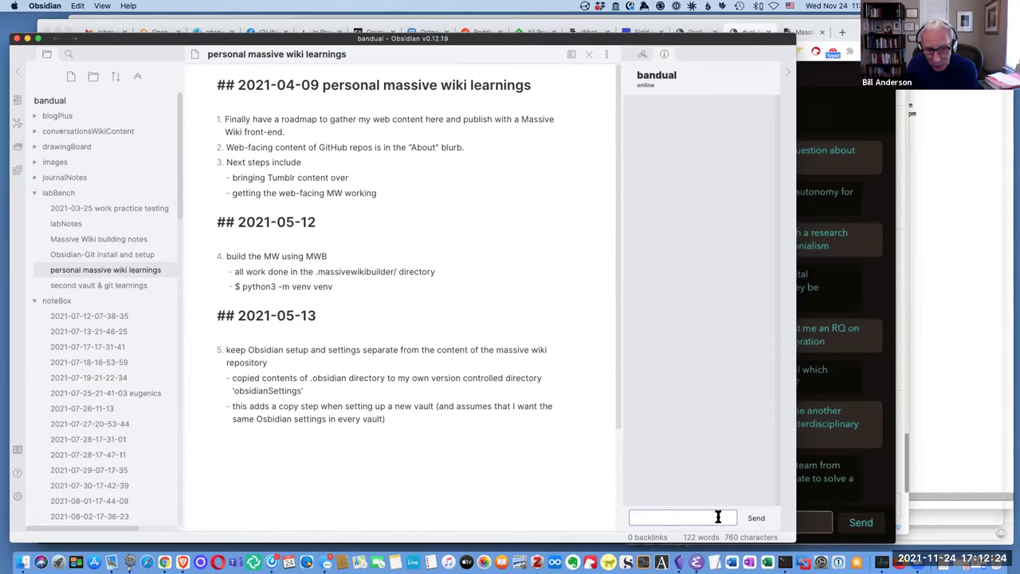
pyautogui.write('mas')
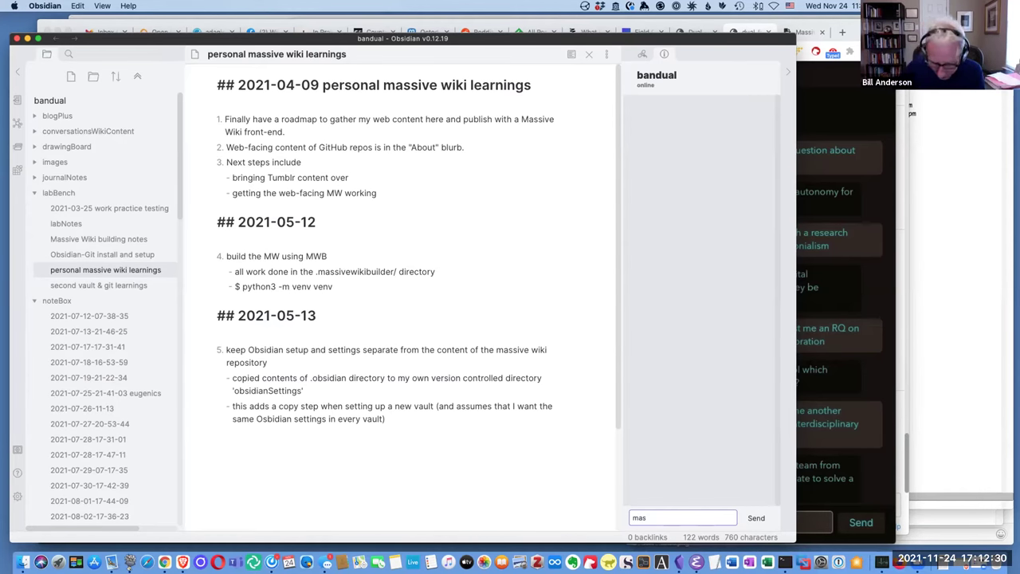
pyautogui.write('siv')
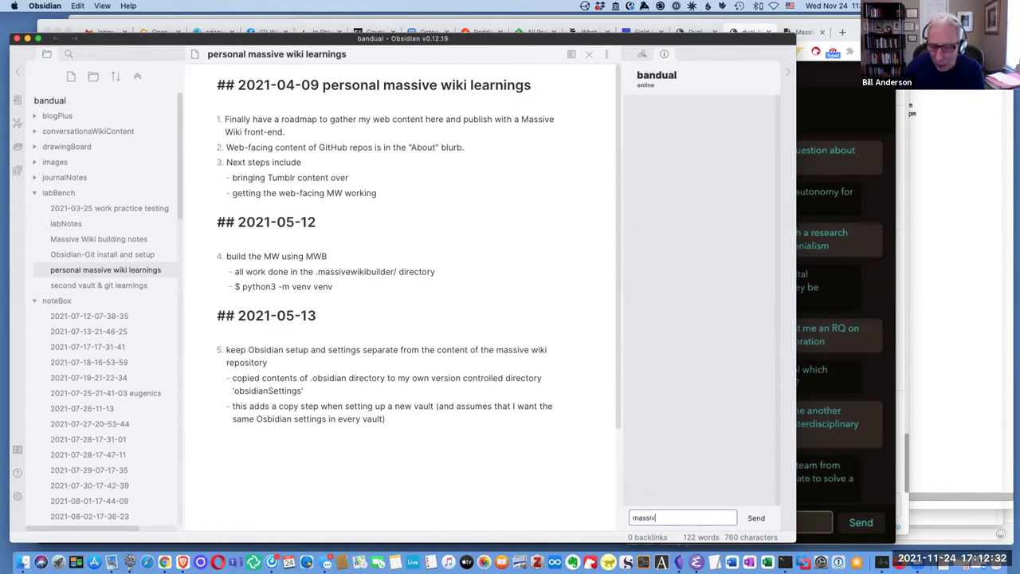
pyautogui.write('e wiki?')
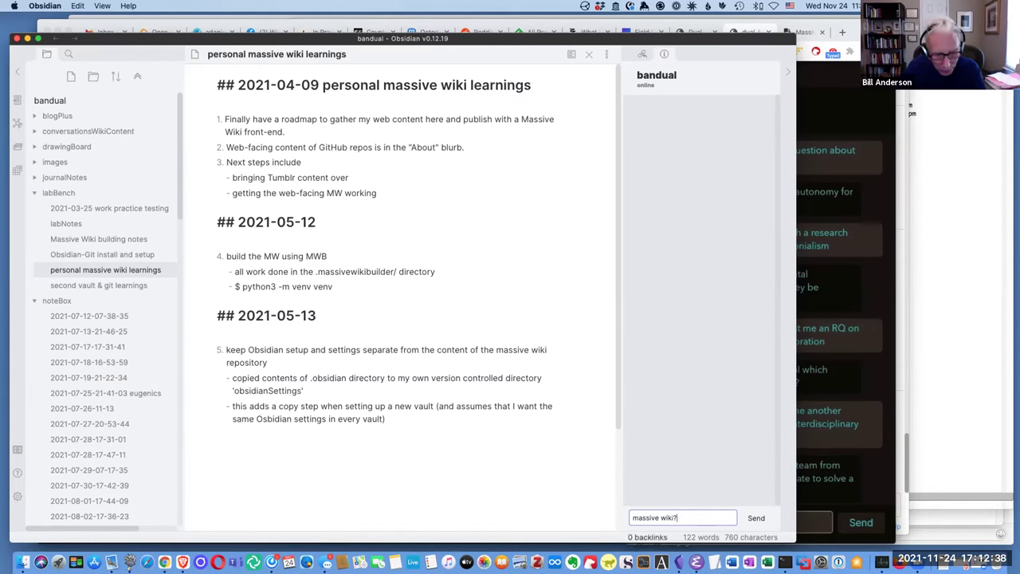
# Check the Dual server's output in Terminal, and return to Obsidian to send the prepared chat question
pyautogui.click(785, 561)
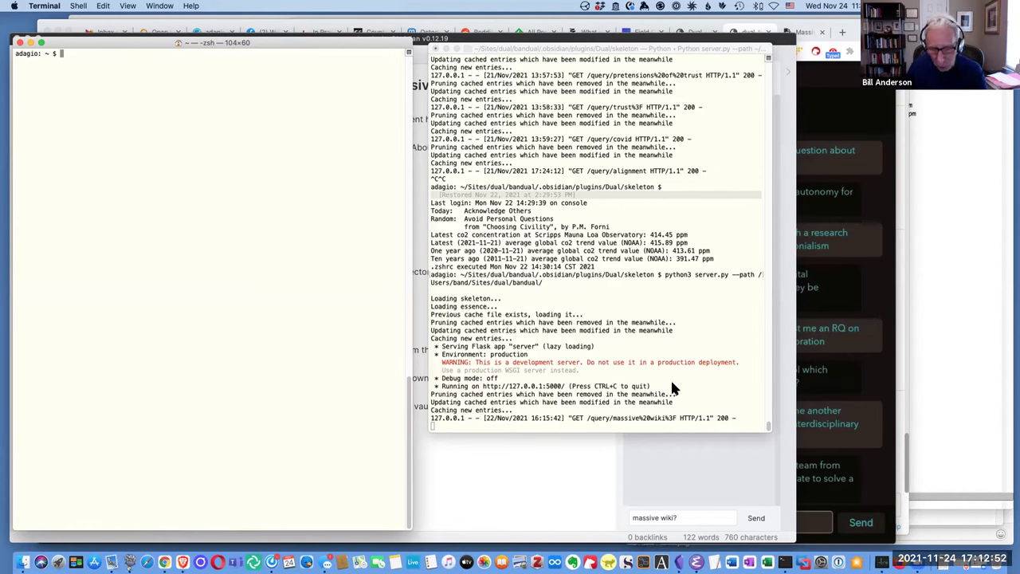
pyautogui.scroll(1, 622, 353)
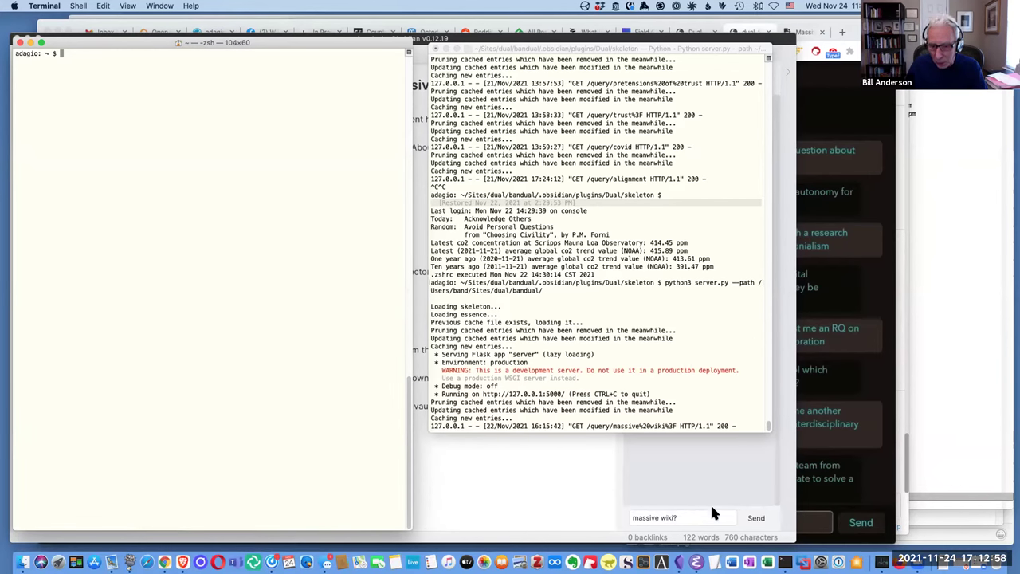
pyautogui.click(693, 517)
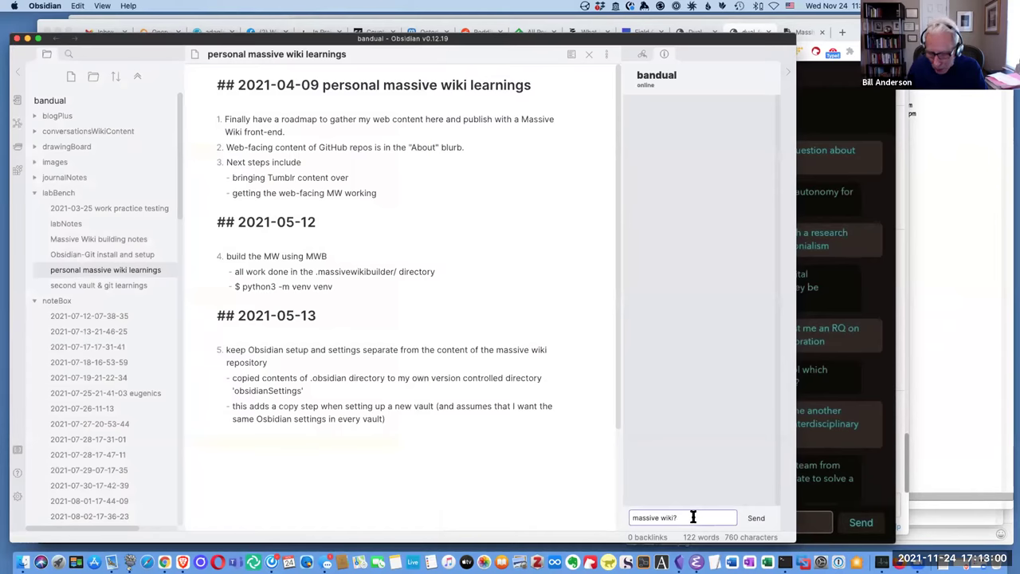
pyautogui.press('Return')
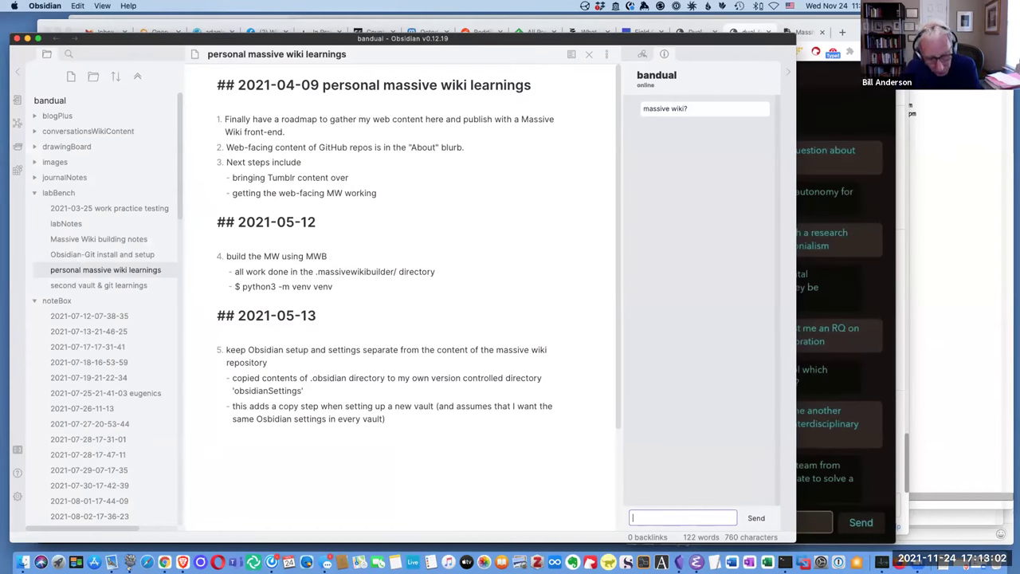
# Check how the question is being processed in the Terminal server log and the bandual chat in Obsidian
pyautogui.press('super+Tab')
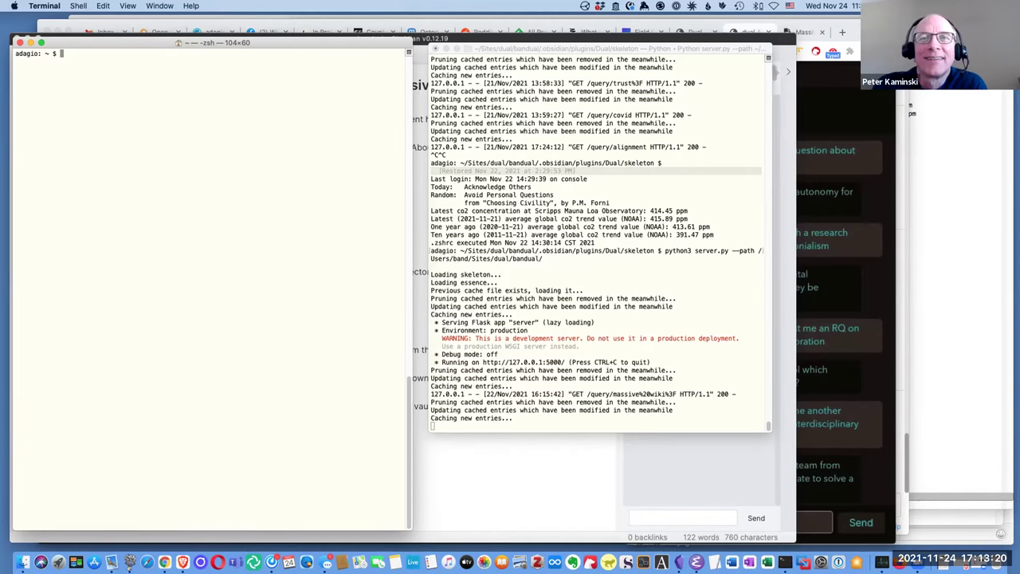
pyautogui.click(773, 46)
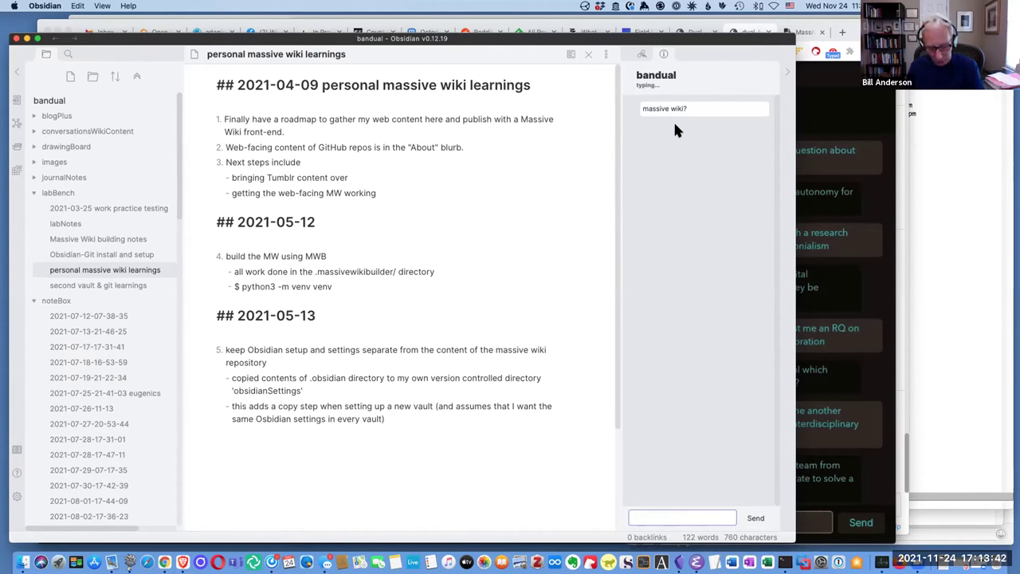
pyautogui.press('super+Tab')
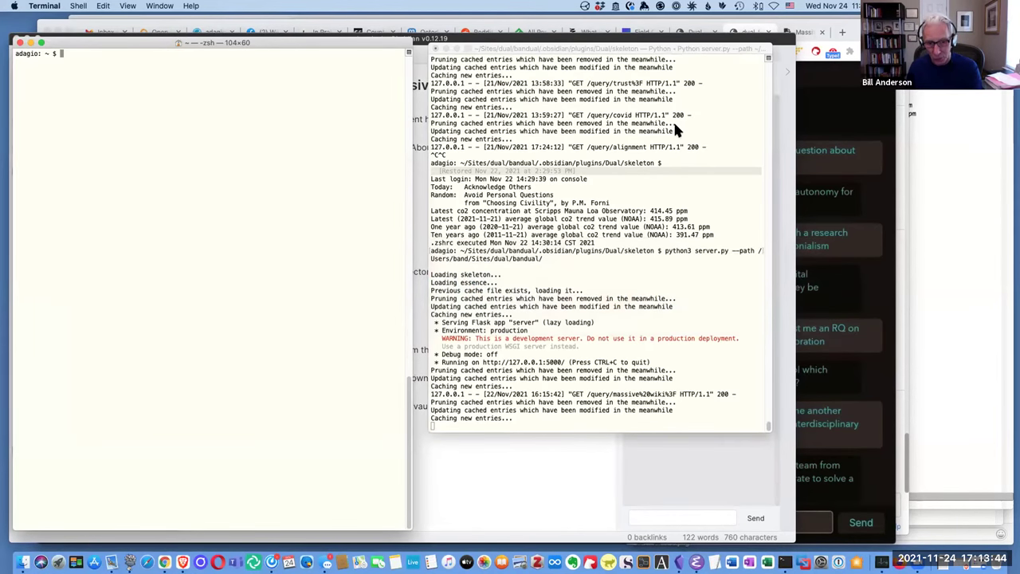
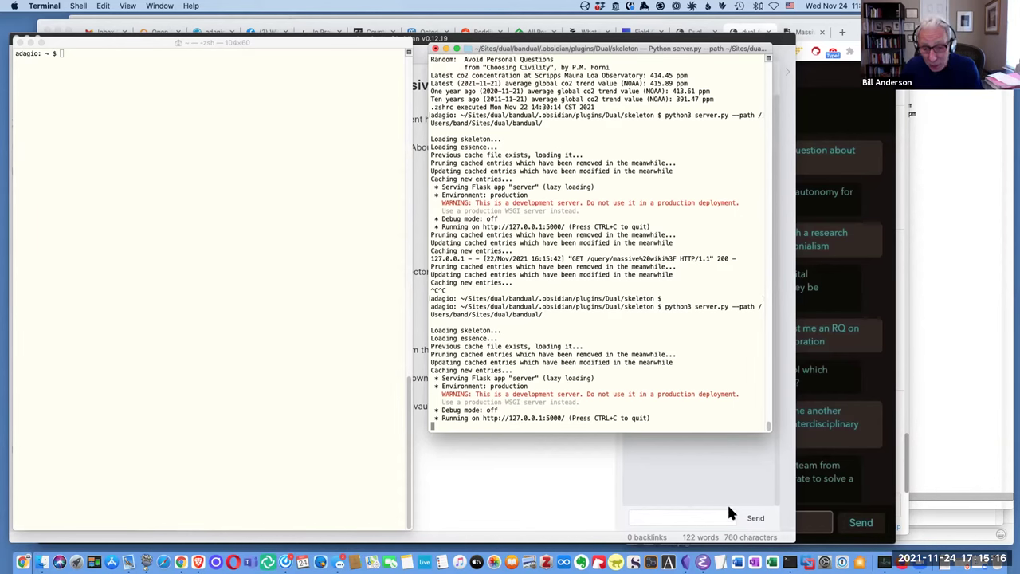
pyautogui.click(698, 507)
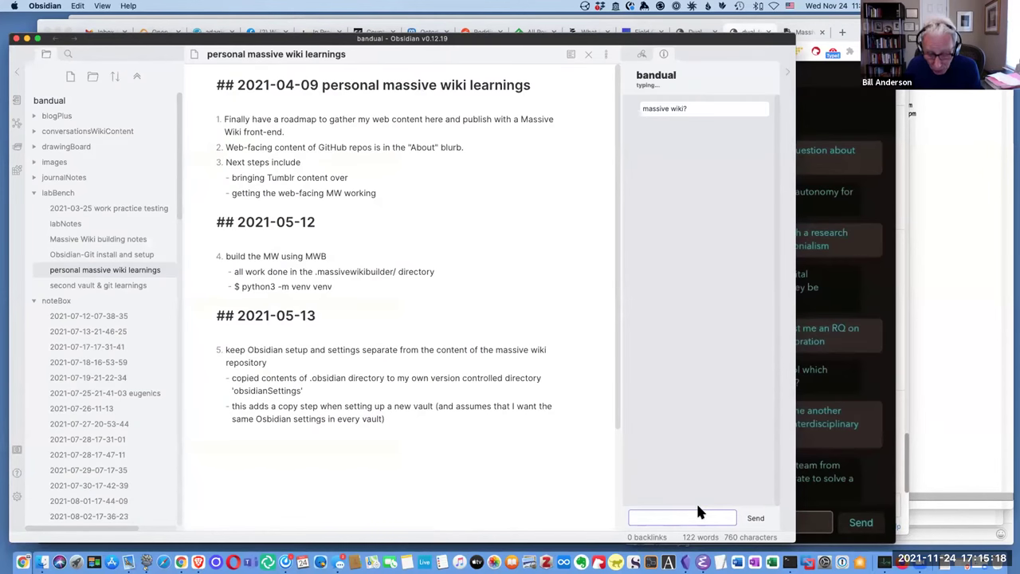
pyautogui.write('massive w')
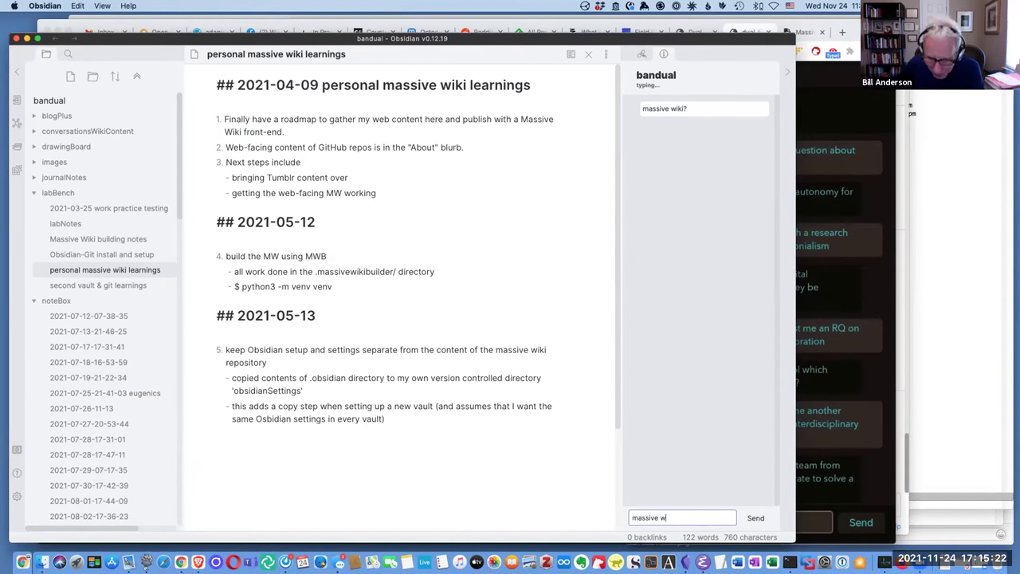
pyautogui.write('iki')
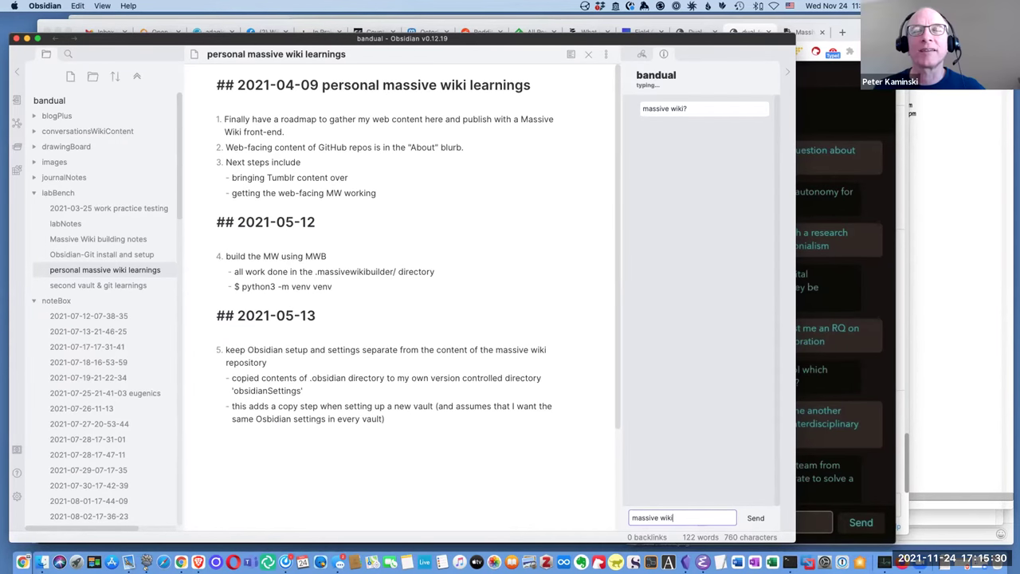
pyautogui.write('?')
pyautogui.press('Return')
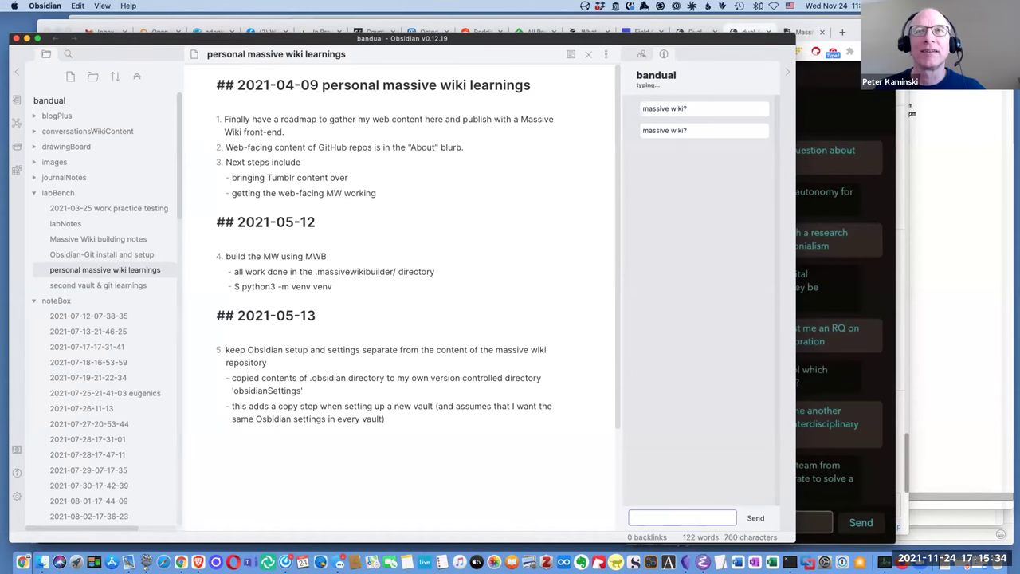
pyautogui.press('super+Tab')
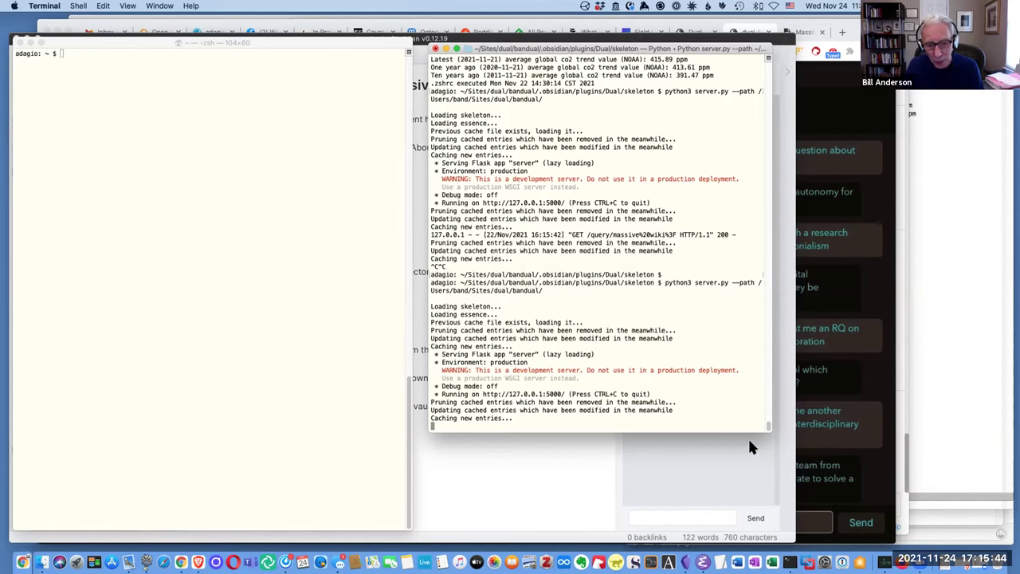
pyautogui.click(735, 461)
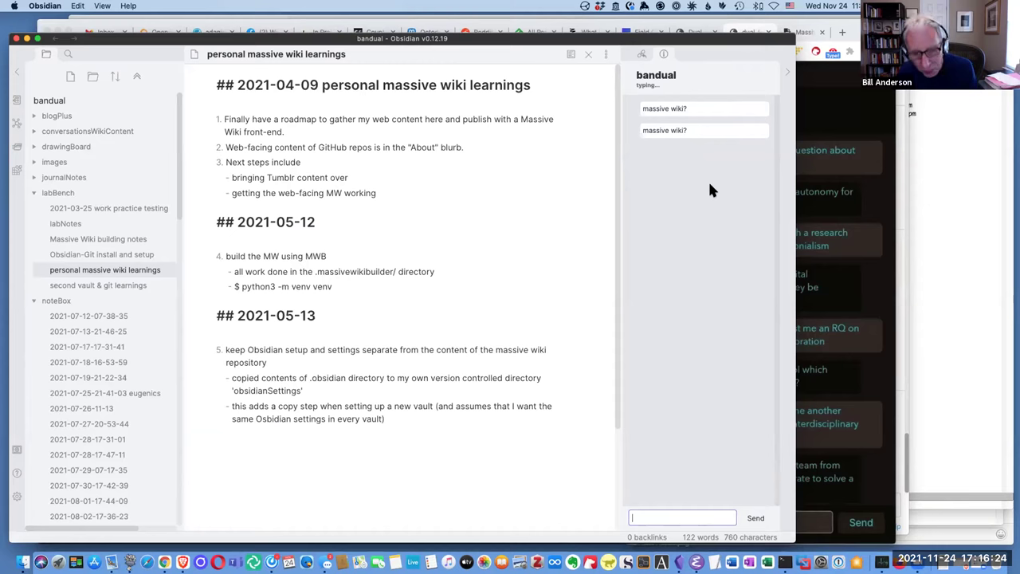
pyautogui.press('super+Tab')
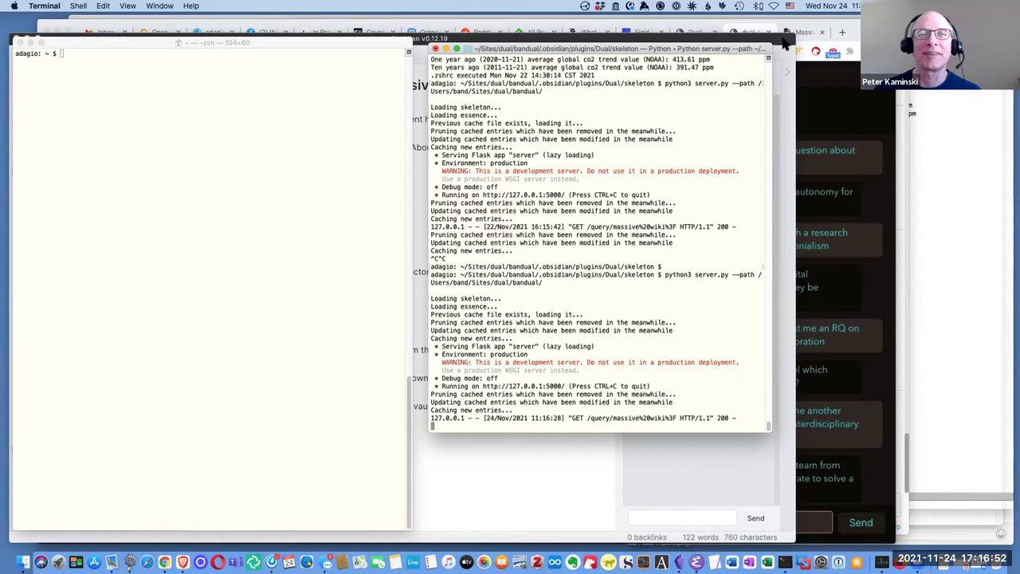
pyautogui.press('super+Tab')
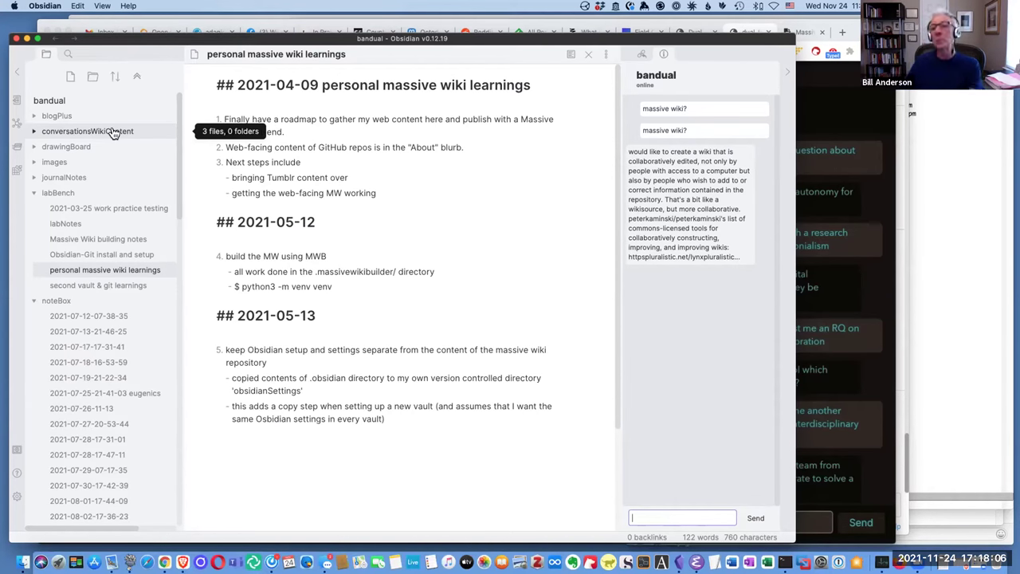
pyautogui.hscroll(3, 112, 132)
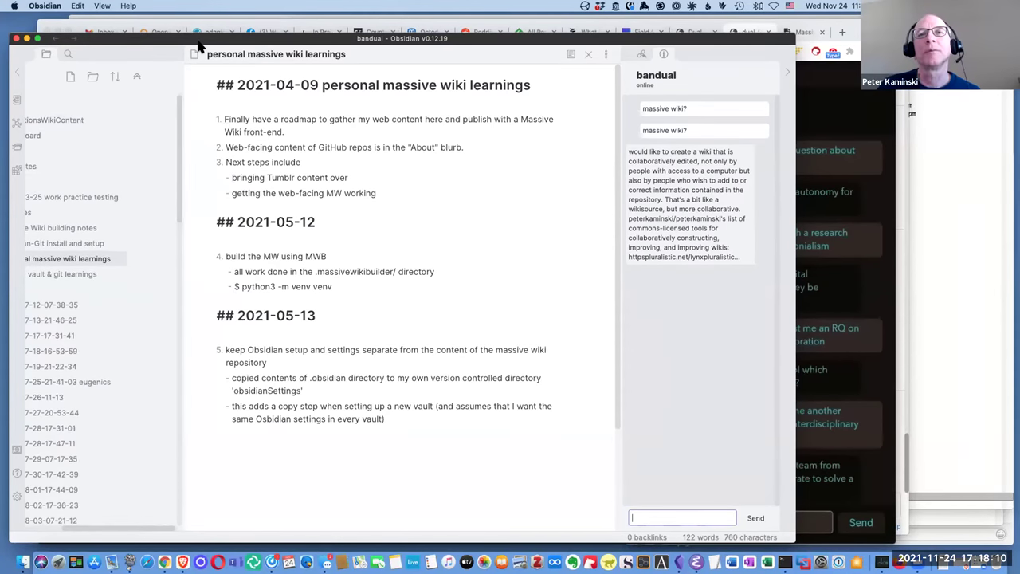
pyautogui.moveTo(199, 48); pyautogui.dragTo(258, 36)
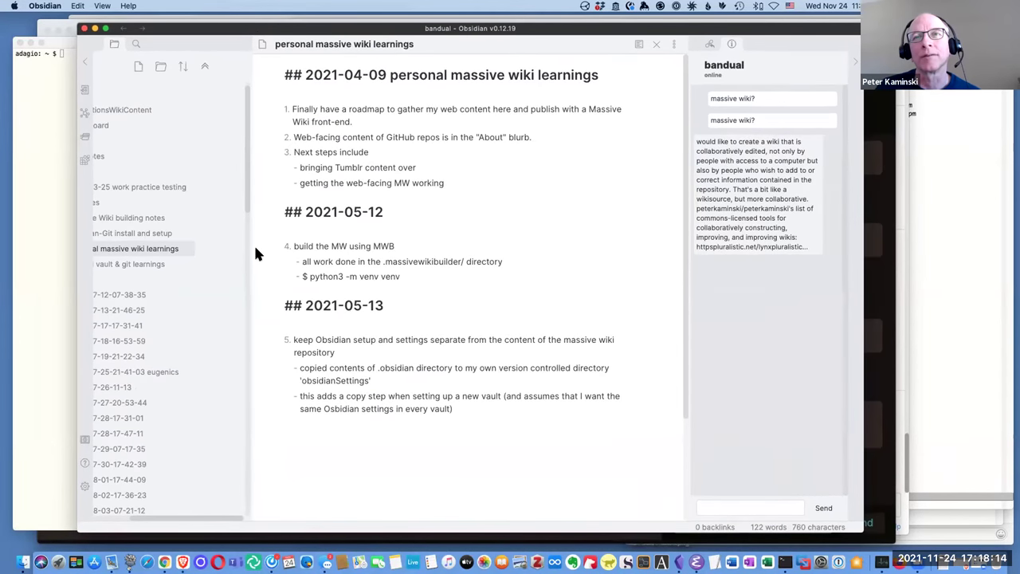
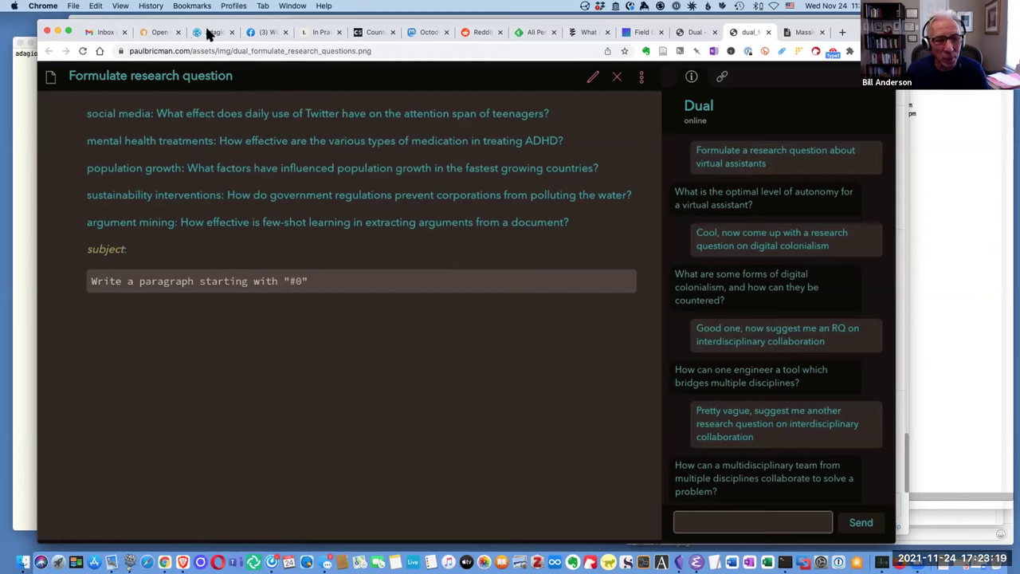
# Switch to the Syncthing page in Chrome, dismiss the GUI authentication notice, and review the recent changes
pyautogui.click(207, 32)
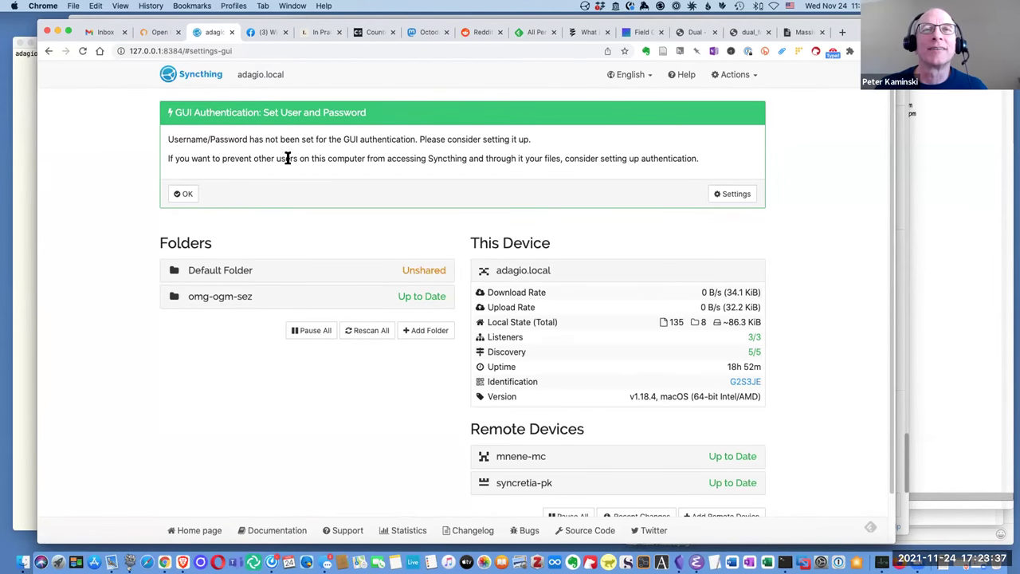
pyautogui.click(174, 194)
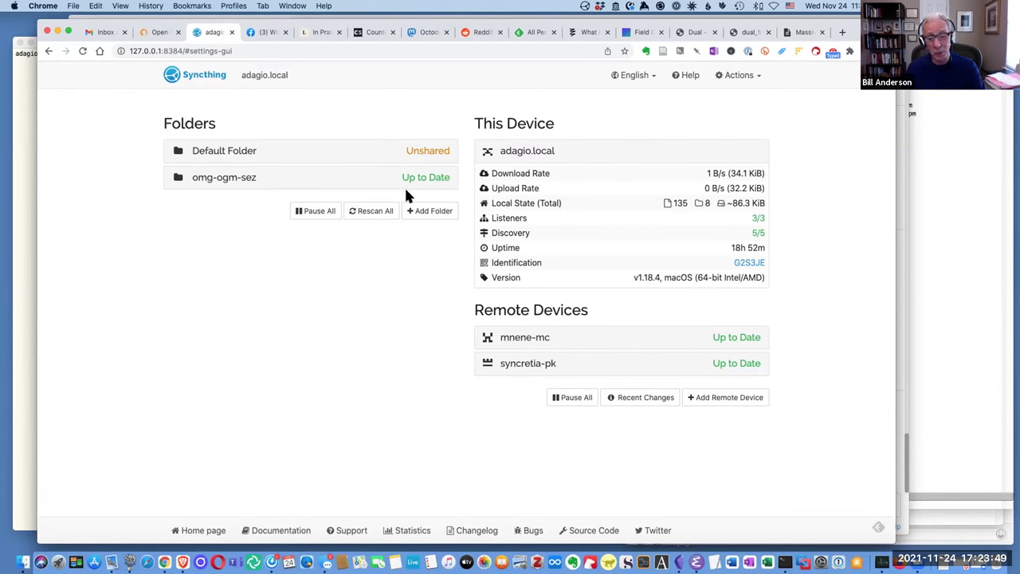
pyautogui.click(622, 399)
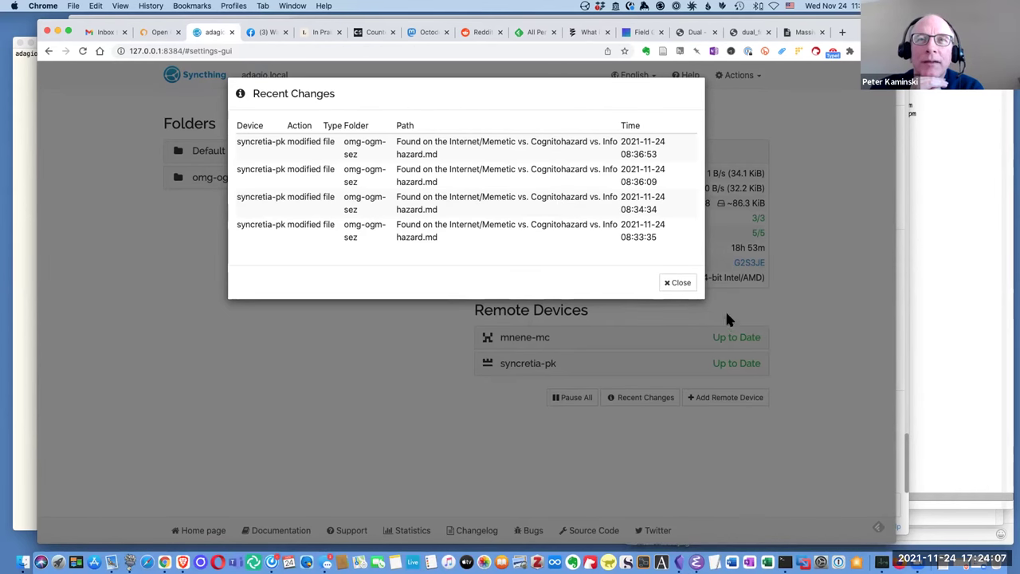
pyautogui.click(672, 283)
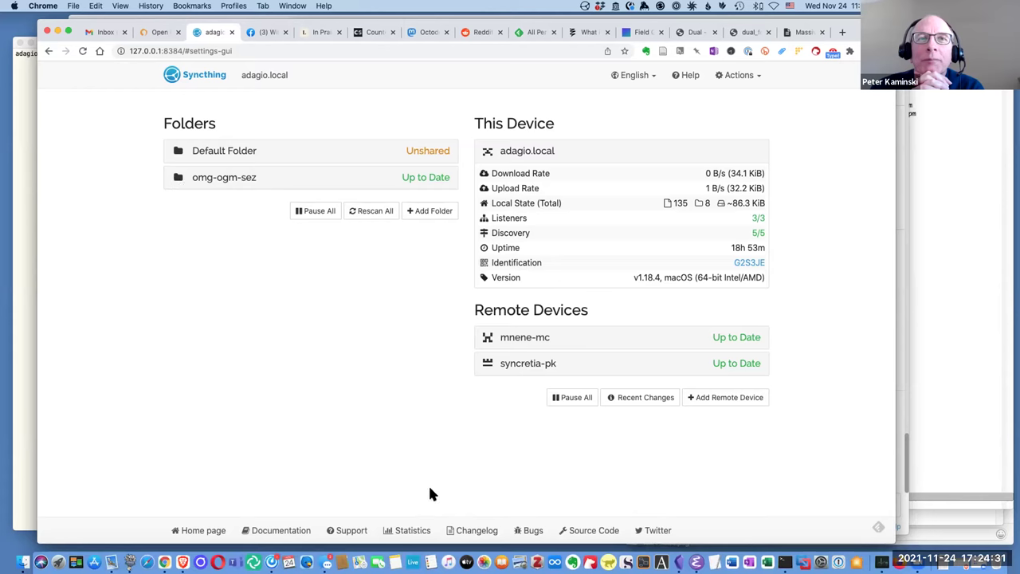
# Return to Obsidian, open the omg-ogm-sez vault, and minimize the bandual window
pyautogui.click(679, 562)
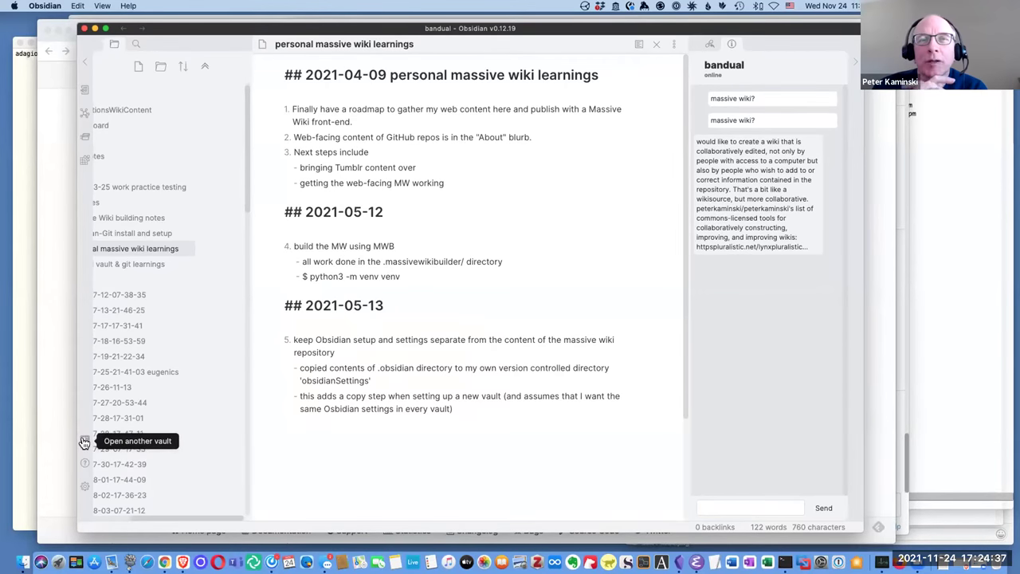
pyautogui.click(84, 442)
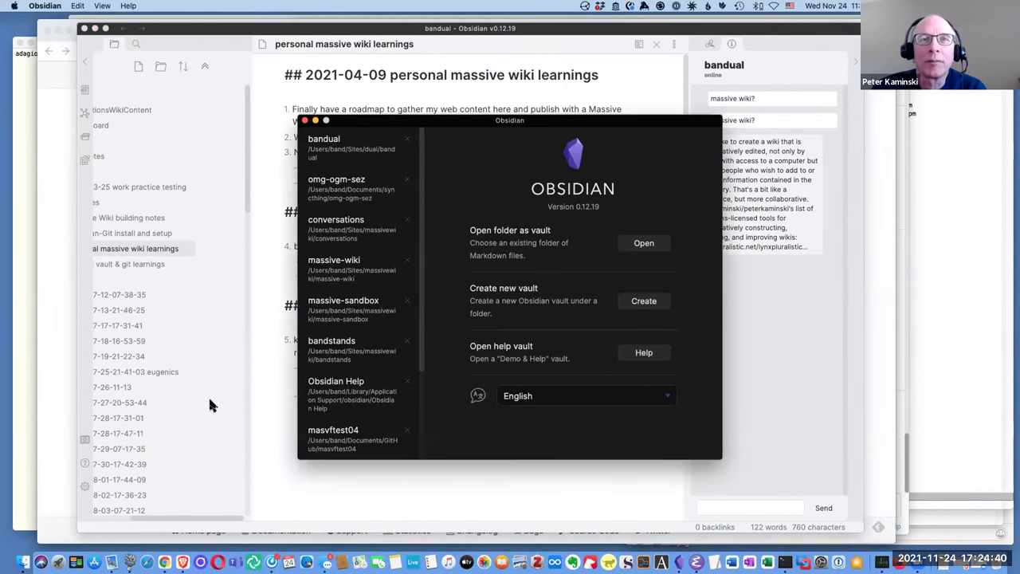
pyautogui.click(327, 191)
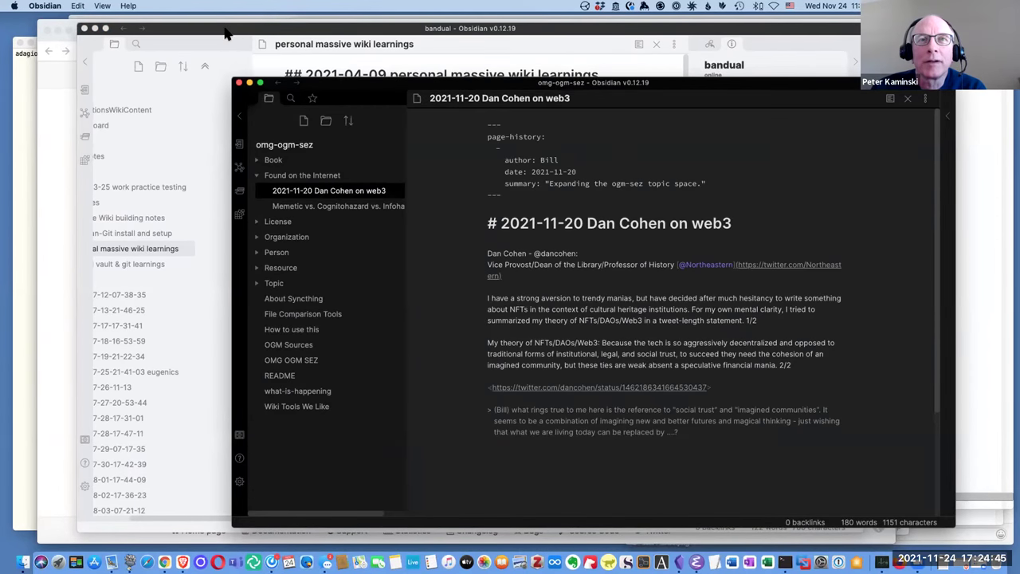
pyautogui.click(94, 29)
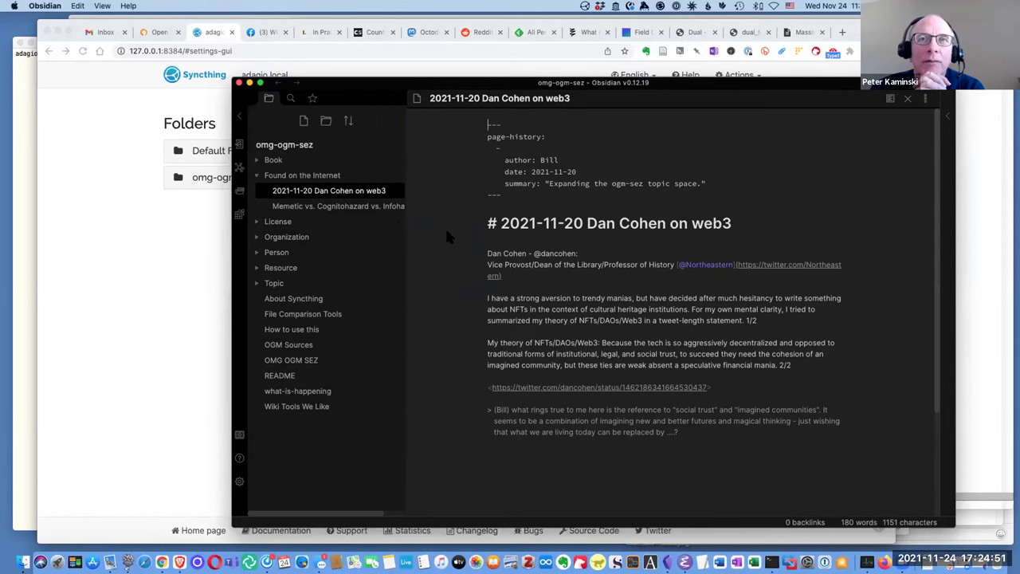
# Look through the notes in the Book folder of the omg-ogm-sez vault and collapse the folder again
pyautogui.moveTo(363, 143)
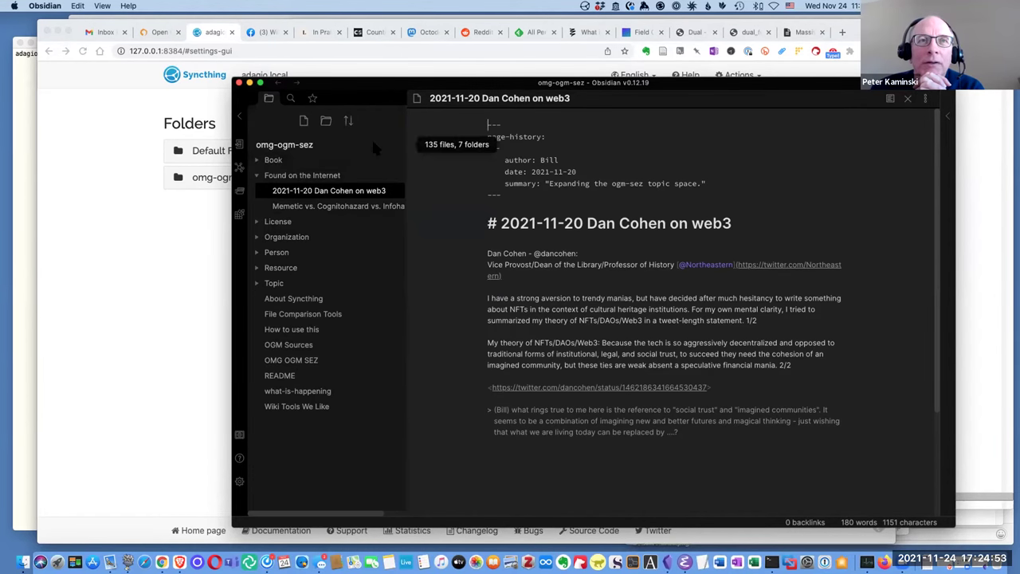
pyautogui.moveTo(271, 163)
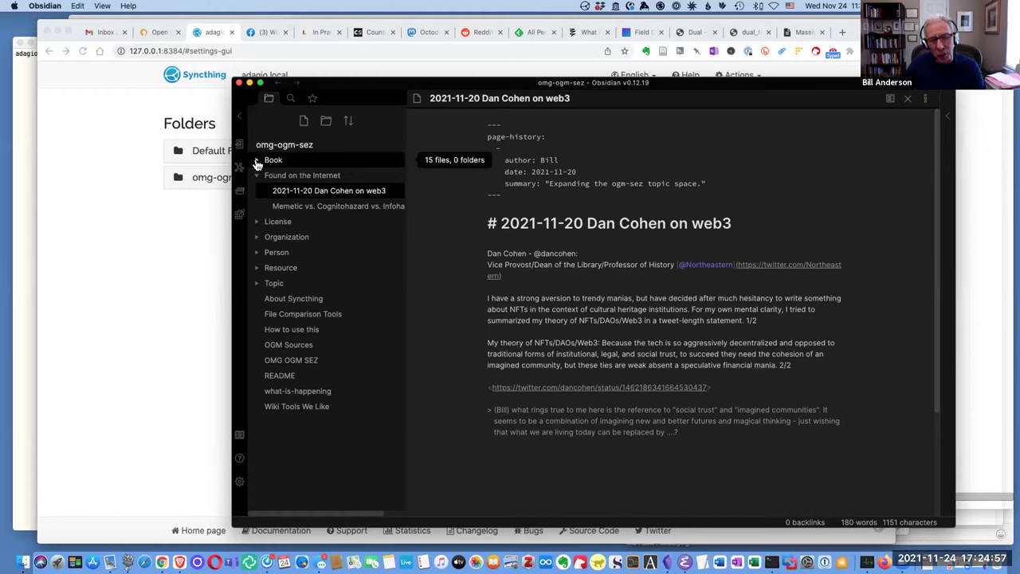
pyautogui.click(258, 163)
pyautogui.moveTo(306, 195)
pyautogui.moveTo(255, 162)
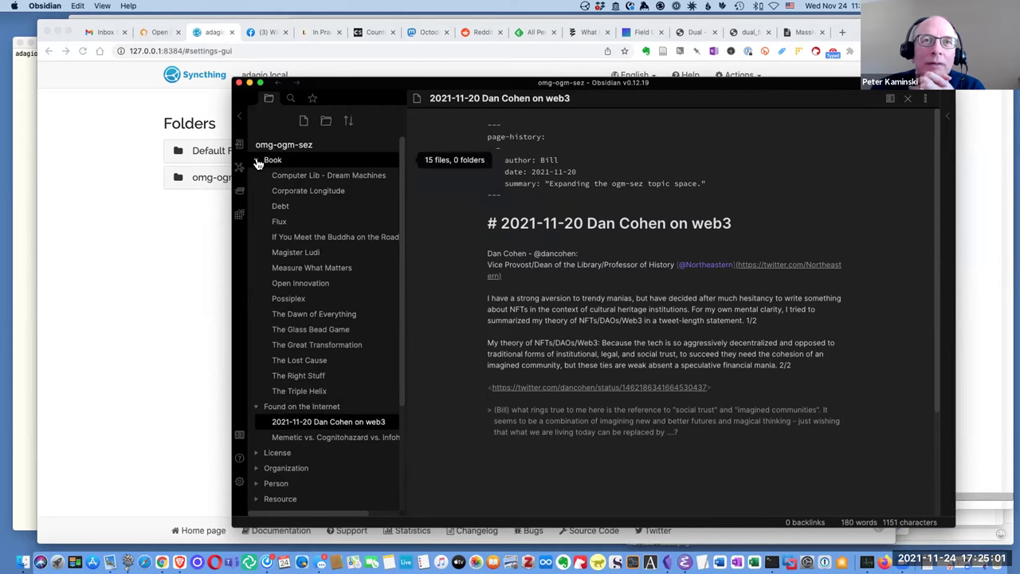
pyautogui.click(258, 163)
pyautogui.moveTo(372, 253)
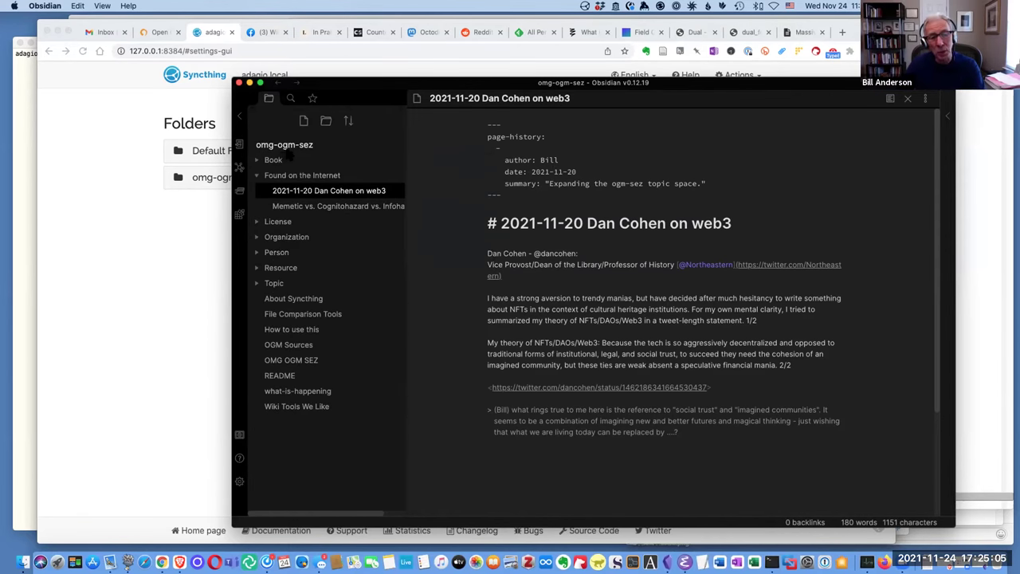
pyautogui.moveTo(295, 151)
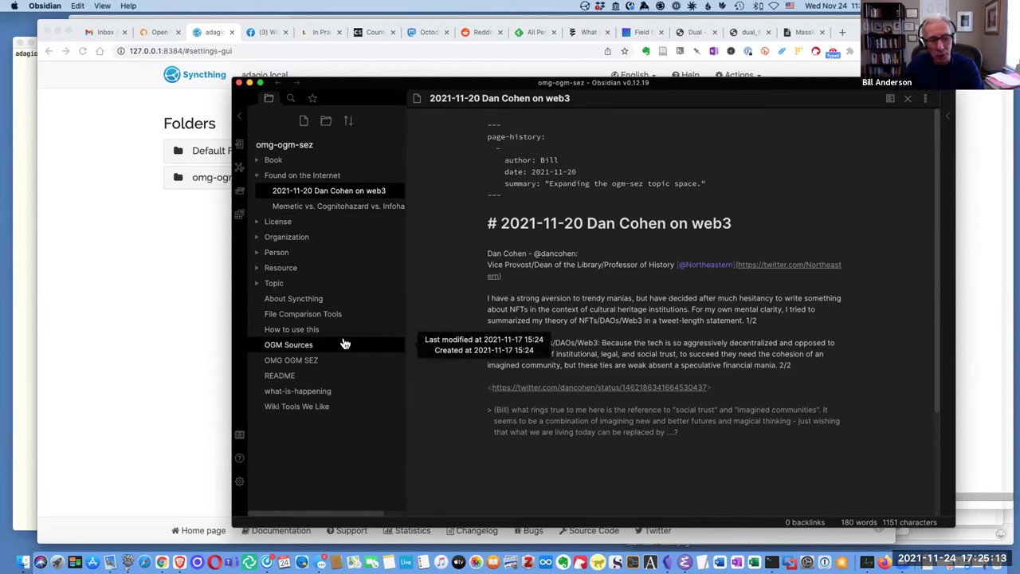
# Browse the Topic and License folders of the omg-ogm-sez vault, collapsing each one after viewing its notes
pyautogui.click(258, 285)
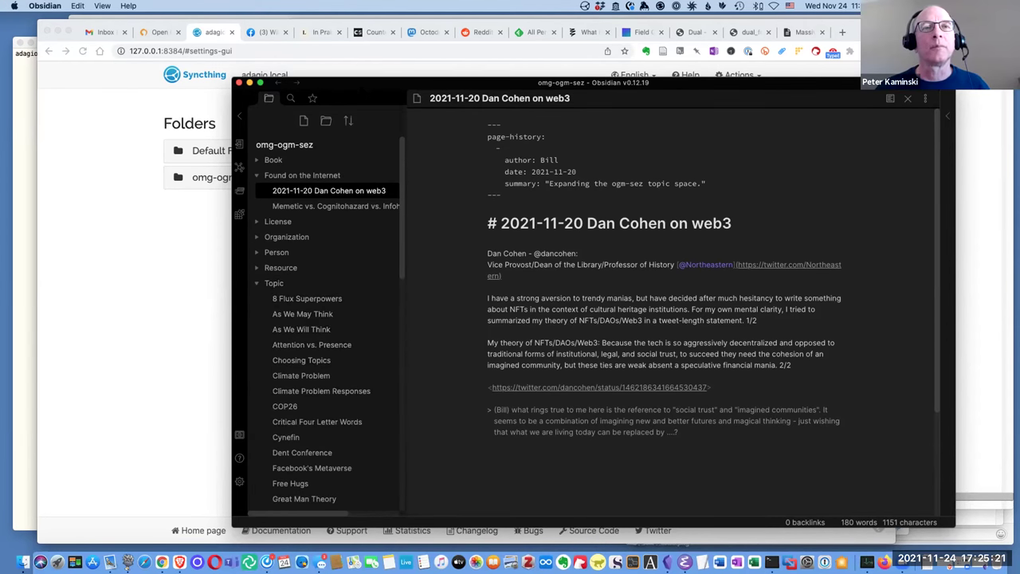
pyautogui.moveTo(384, 251); pyautogui.dragTo(275, 235)
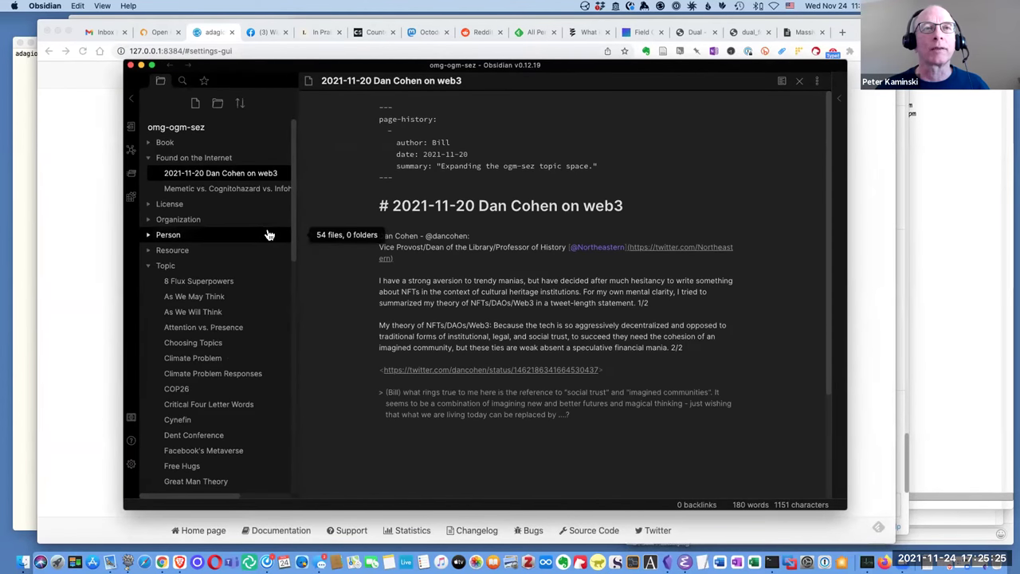
pyautogui.scroll(-1, 249, 221)
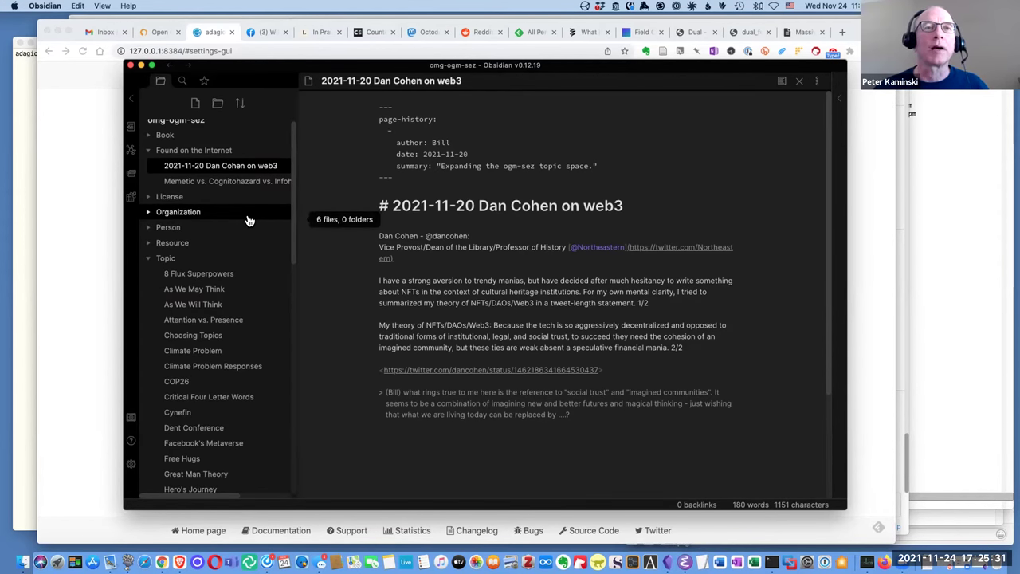
pyautogui.click(149, 262)
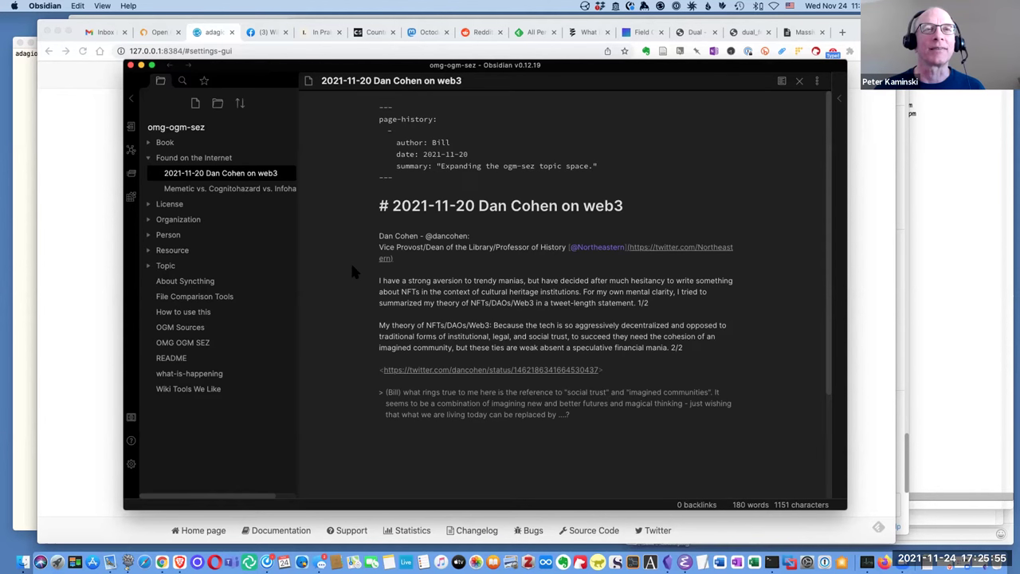
pyautogui.click(146, 207)
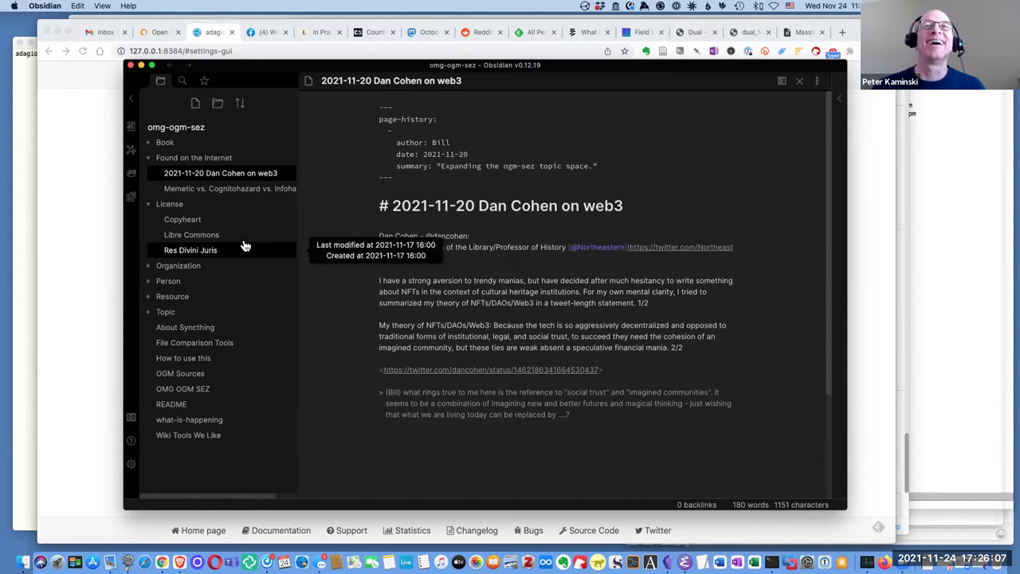
pyautogui.click(148, 206)
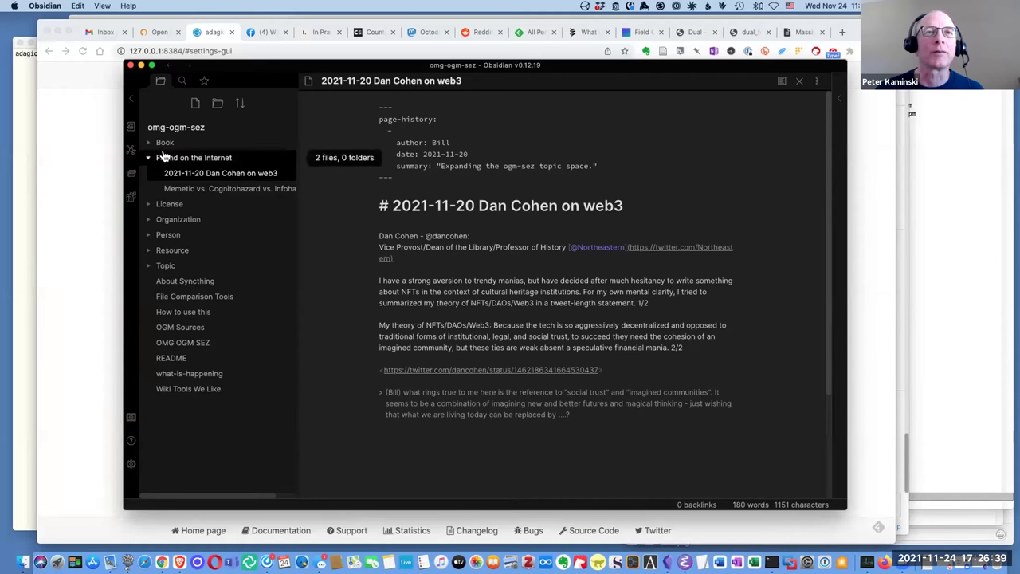
# View the note "Memetic vs. Cognitohazard vs. Infohazard" and switch back to the Syncthing page in Chrome
pyautogui.click(199, 189)
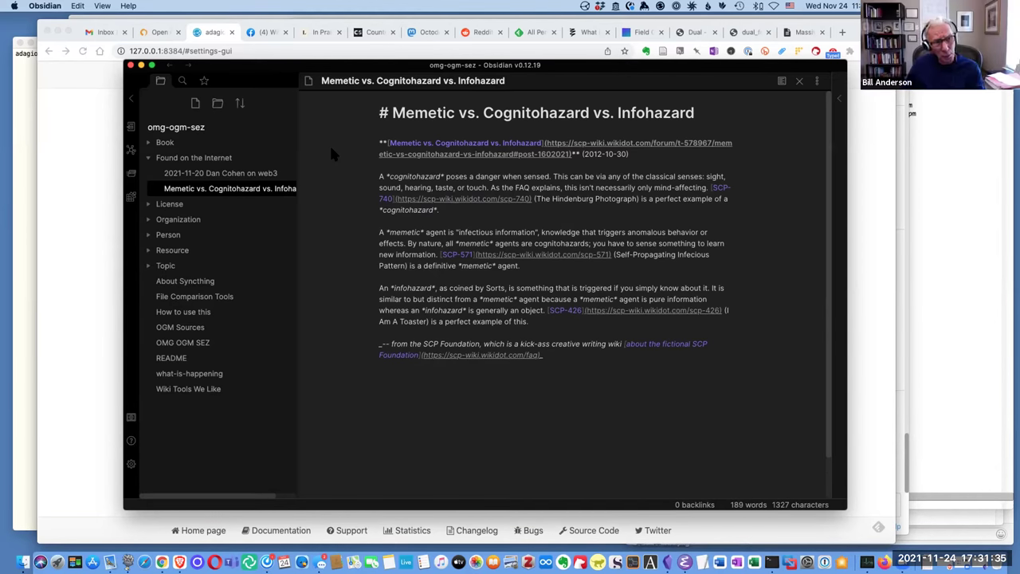
pyautogui.click(214, 30)
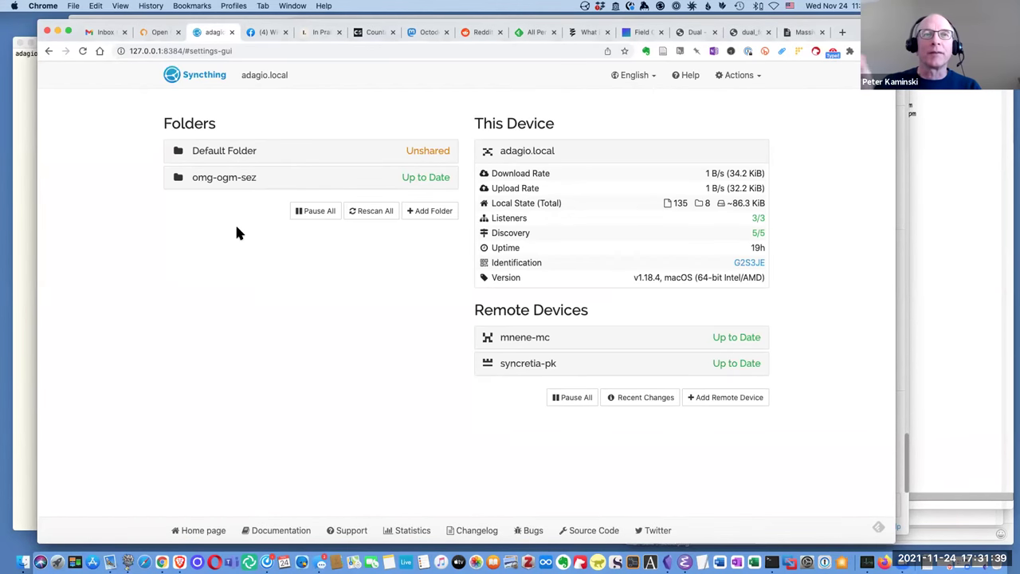
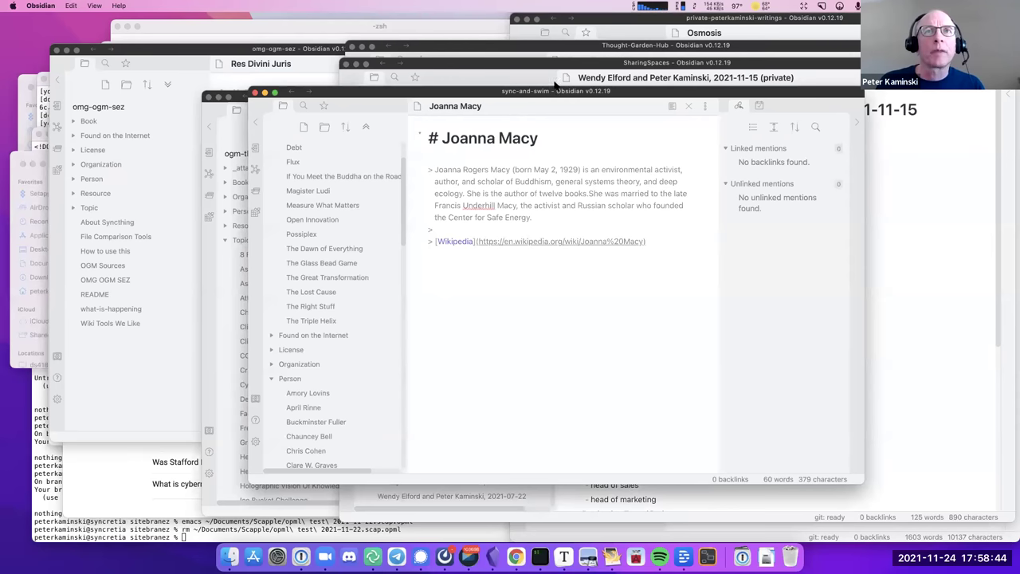
# Shift the sync-and-swim window slightly and collapse the Person and Book folders in its file list
pyautogui.moveTo(558, 91); pyautogui.dragTo(577, 98)
pyautogui.scroll(-5, 363, 372)
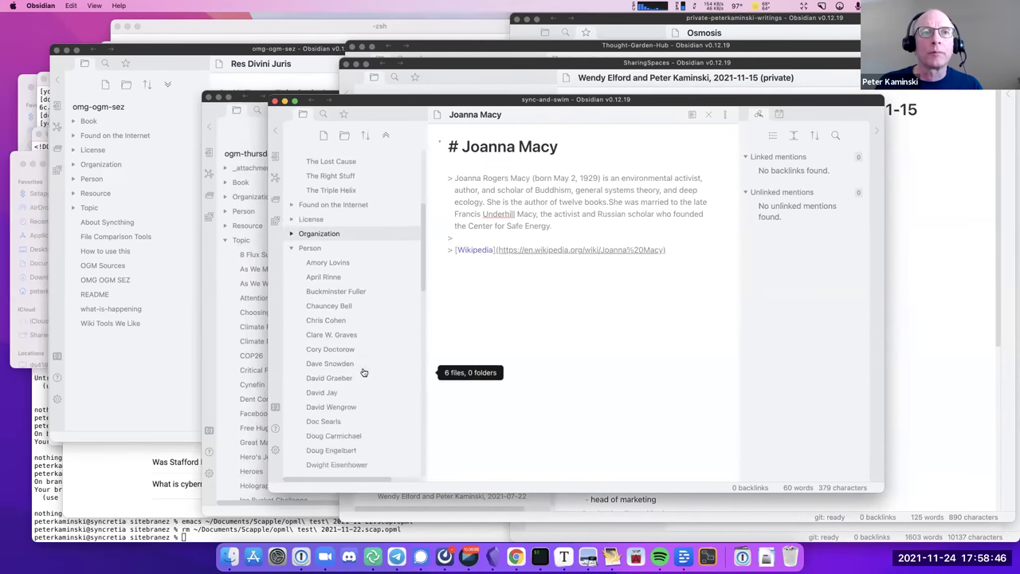
pyautogui.scroll(5, 398, 351)
pyautogui.click(301, 391)
pyautogui.scroll(2, 303, 235)
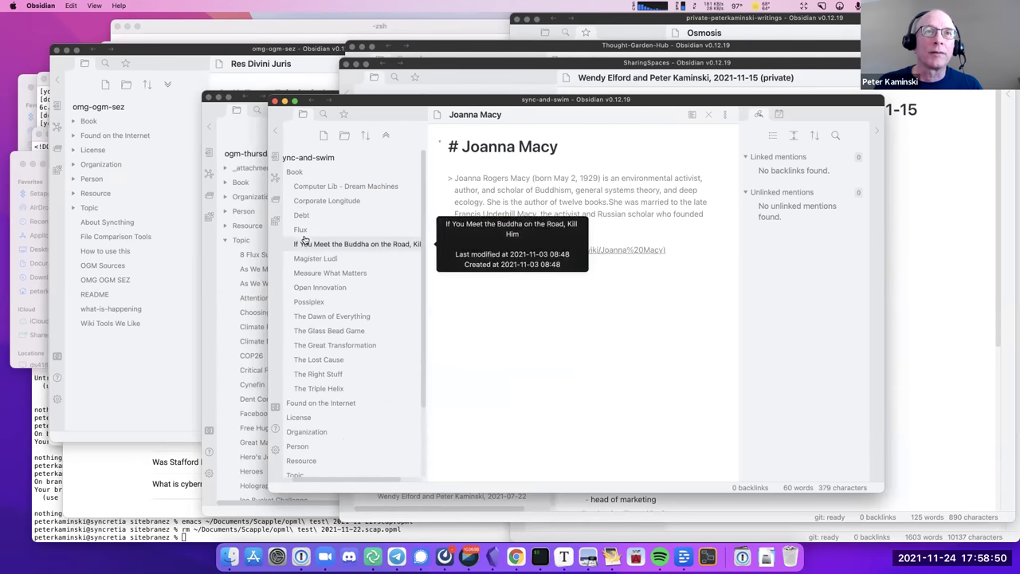
pyautogui.click(297, 172)
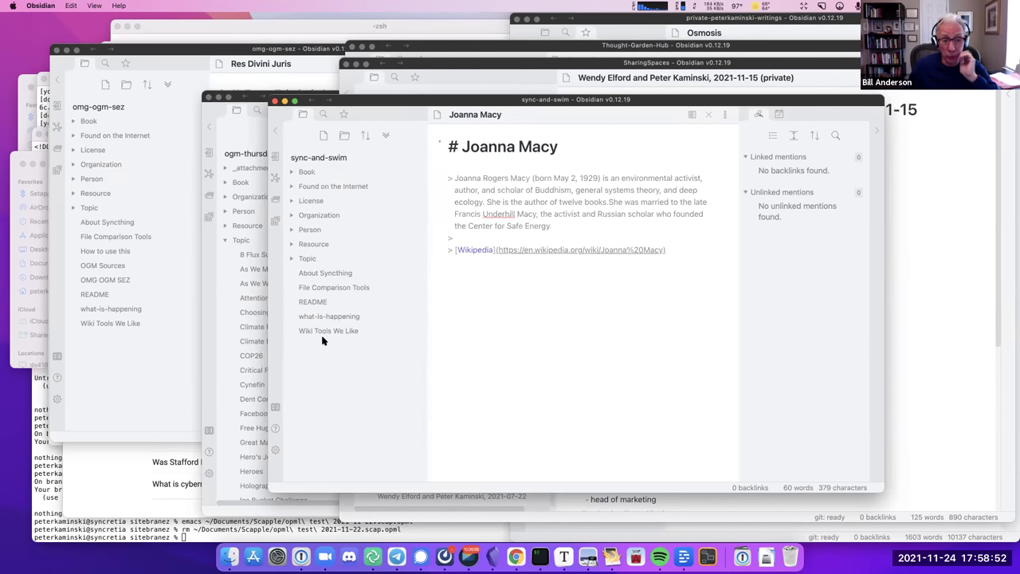
# Open the README note of sync-and-swim and highlight the plus sign in the "Sync+Swim" heading
pyautogui.click(313, 301)
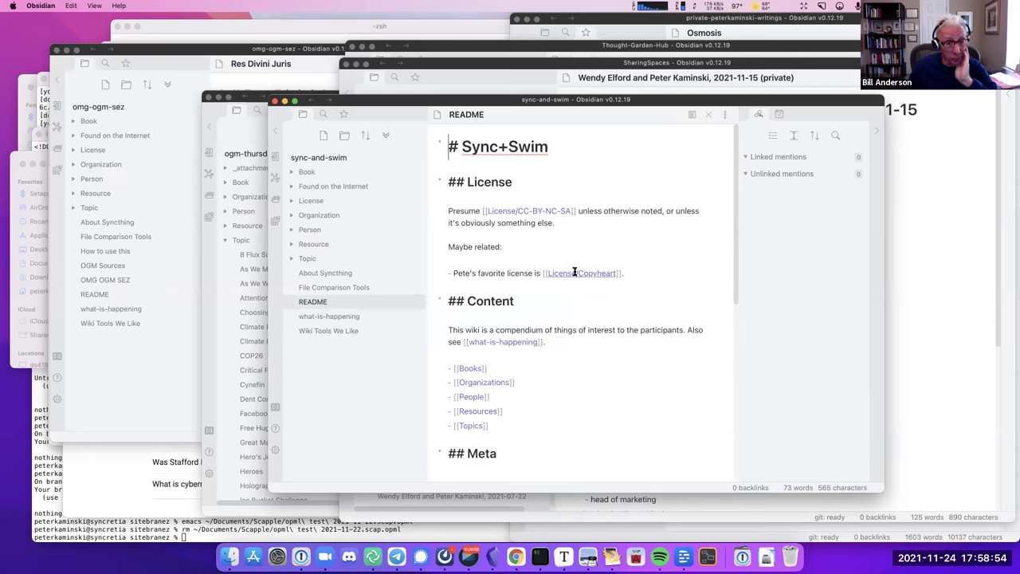
pyautogui.doubleClick(503, 146)
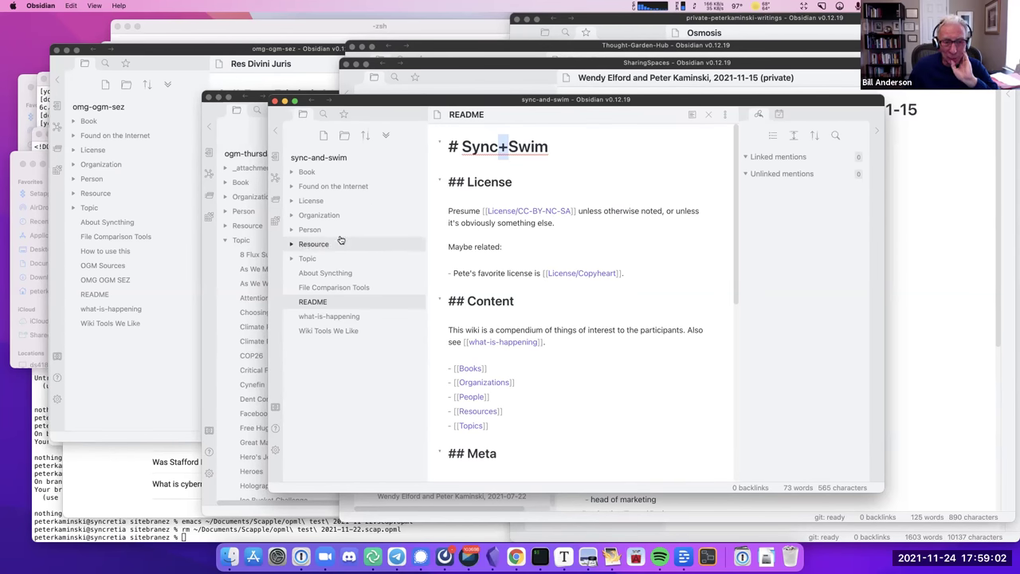
# Expand the License folder in the sync-and-swim vault to show its notes
pyautogui.moveTo(308, 231)
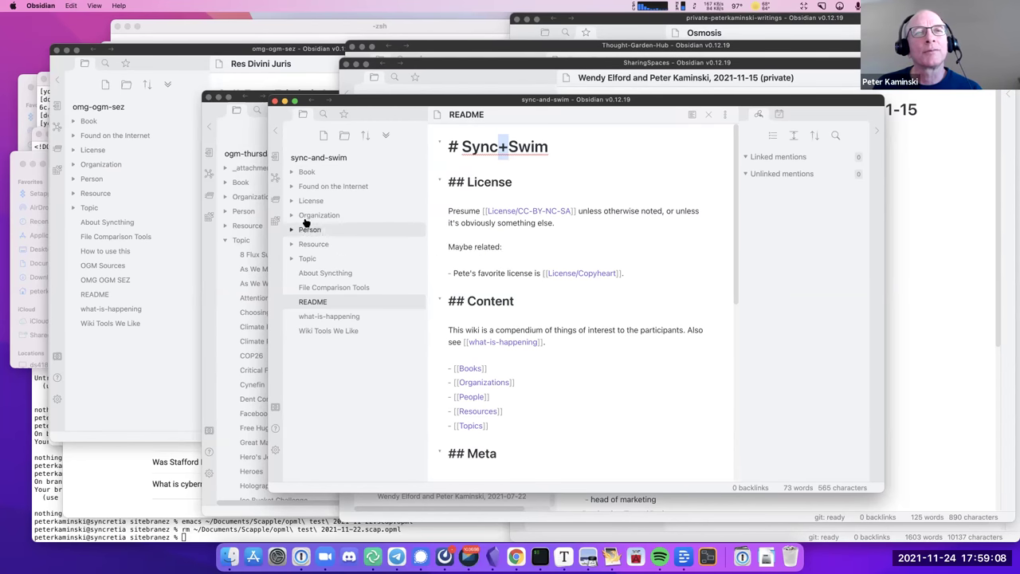
pyautogui.moveTo(306, 173)
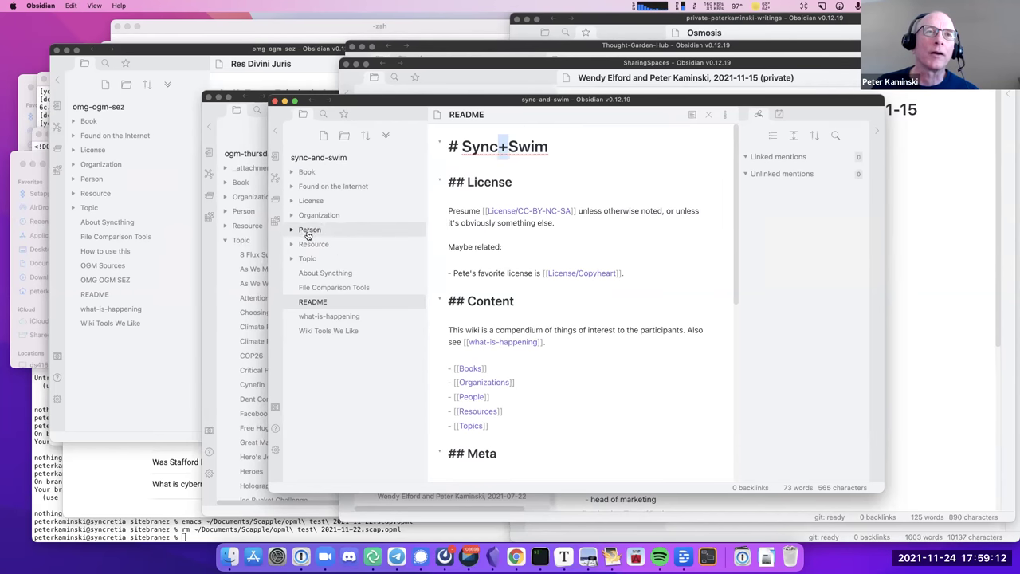
pyautogui.moveTo(309, 259)
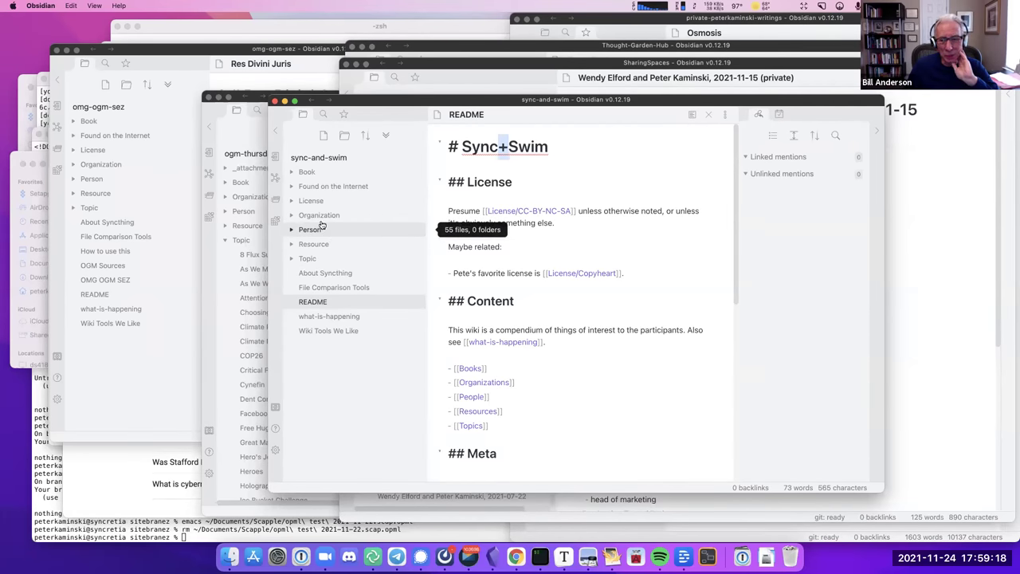
pyautogui.moveTo(326, 216)
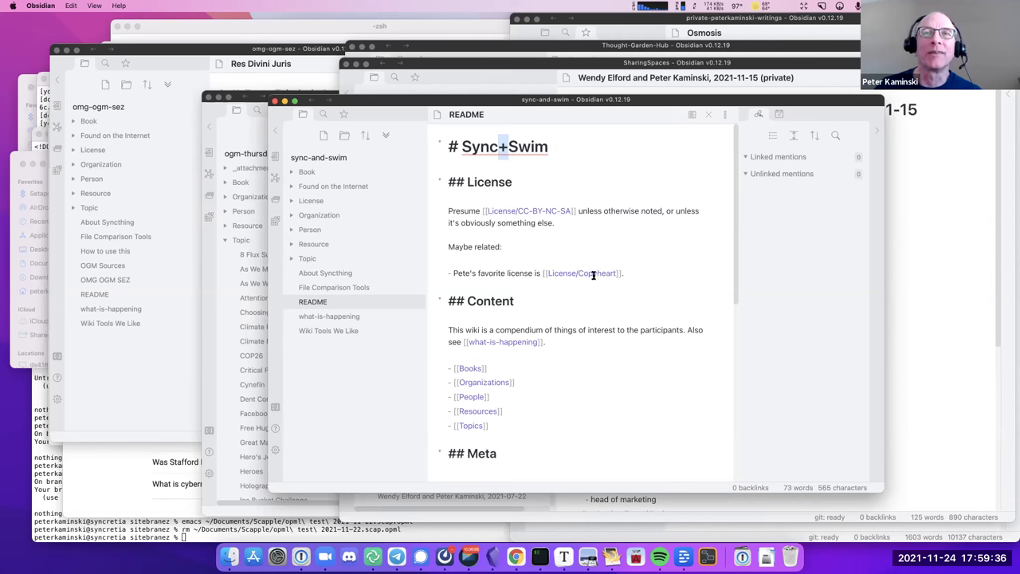
pyautogui.click(292, 202)
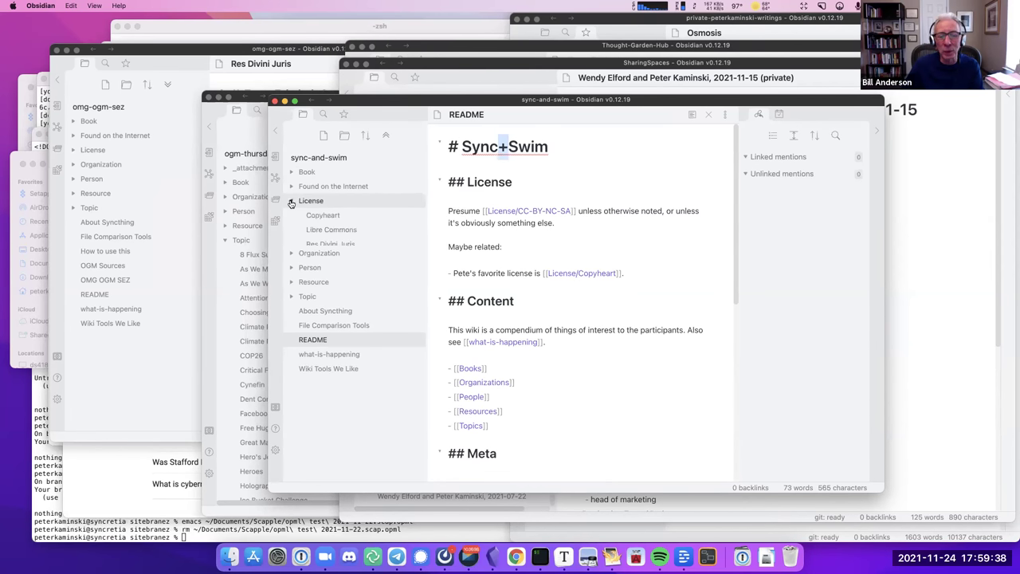
# Open the Copyheart note in the License folder of sync-and-swim, then collapse and re-expand that folder
pyautogui.click(322, 214)
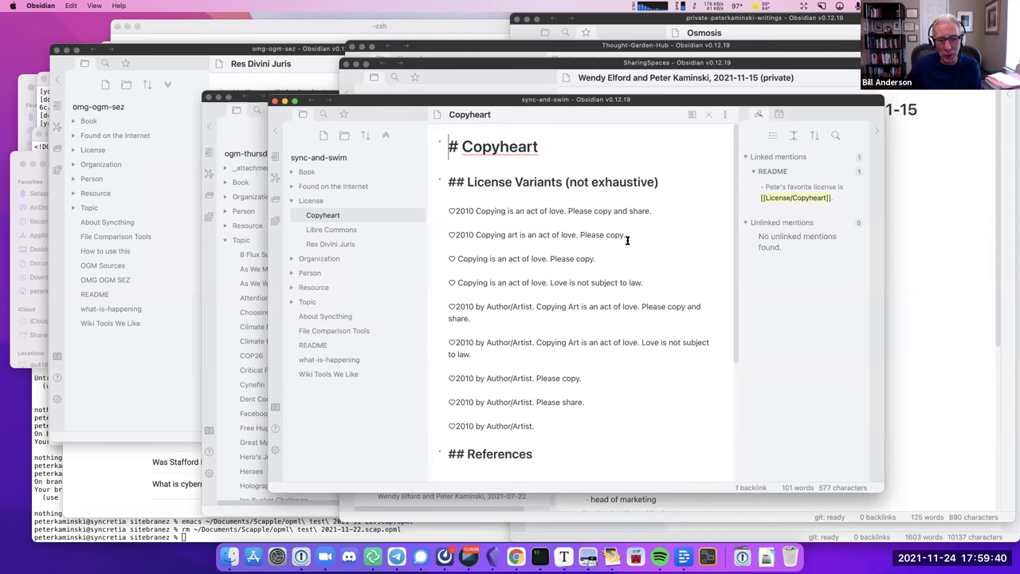
pyautogui.click(291, 202)
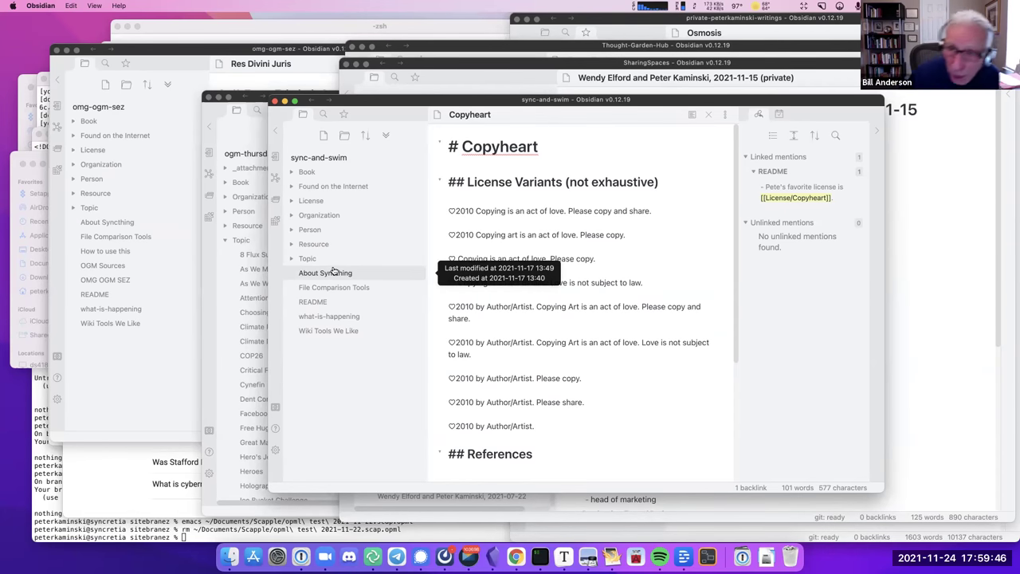
pyautogui.click(292, 200)
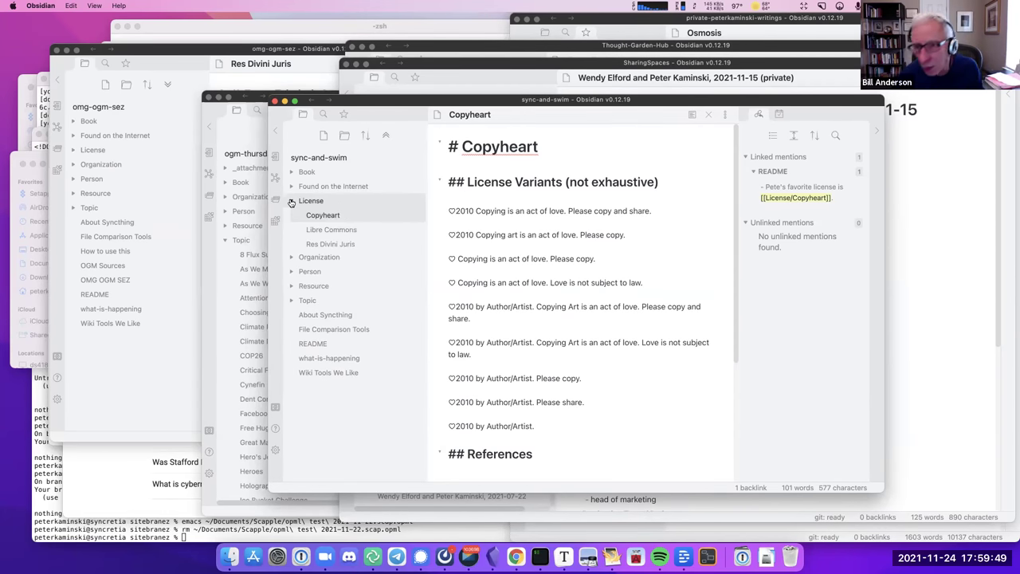
# In the README note, shorten the license link to License/CC-BY by removing "-NC-SA", and dismiss the link suggestion
pyautogui.click(313, 345)
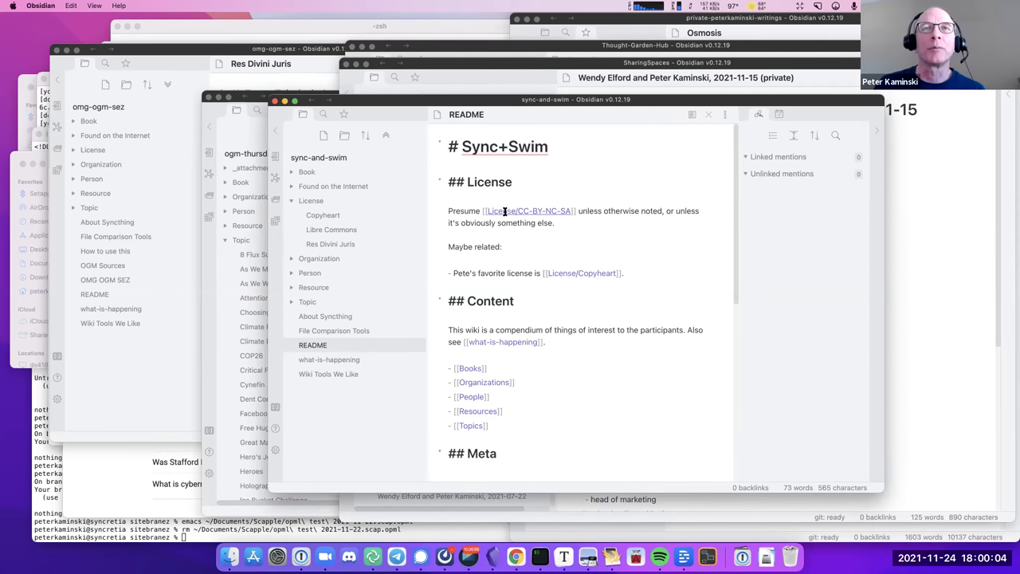
pyautogui.moveTo(544, 211); pyautogui.dragTo(572, 211)
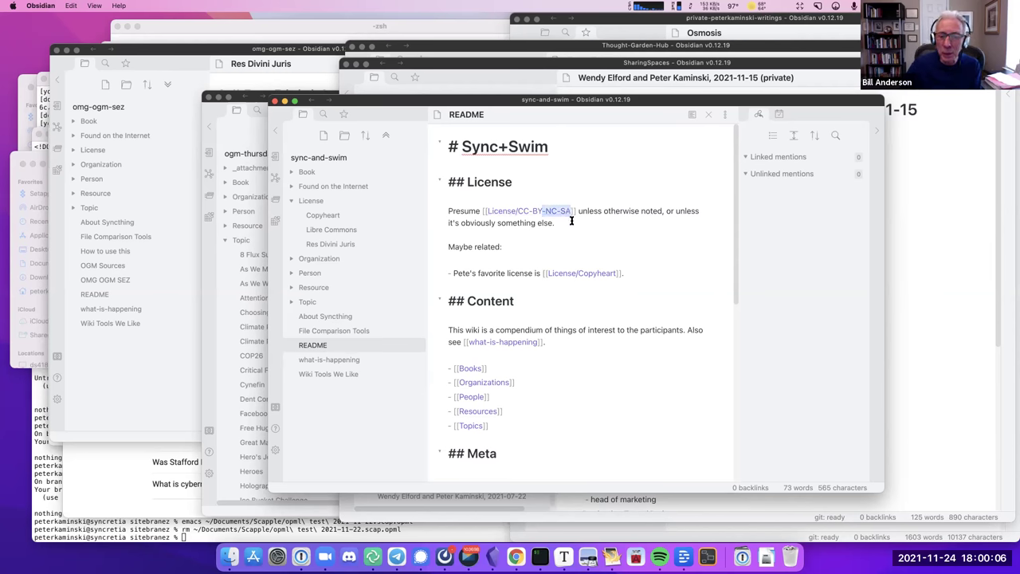
pyautogui.press('BackSpace')
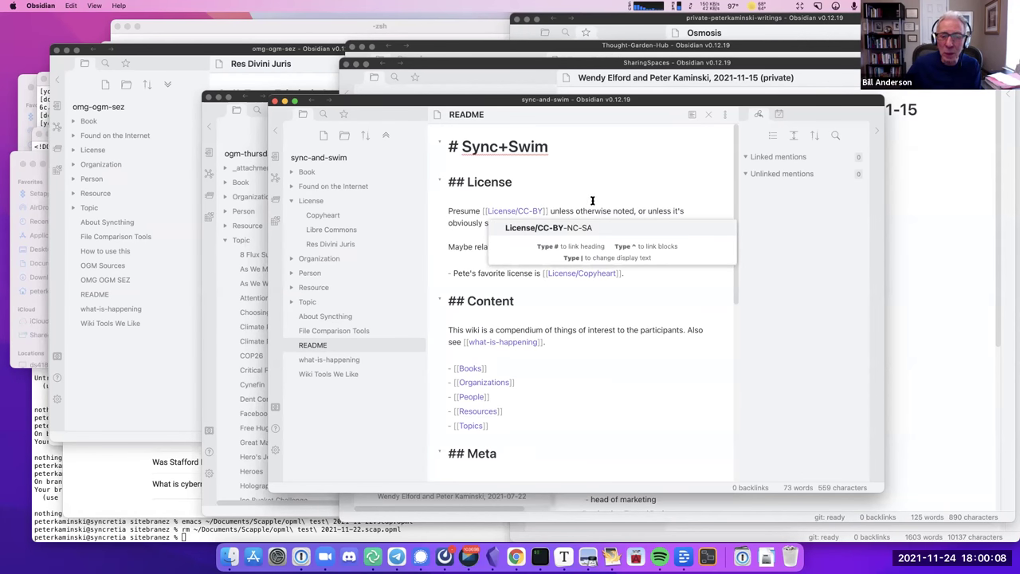
pyautogui.press('Escape')
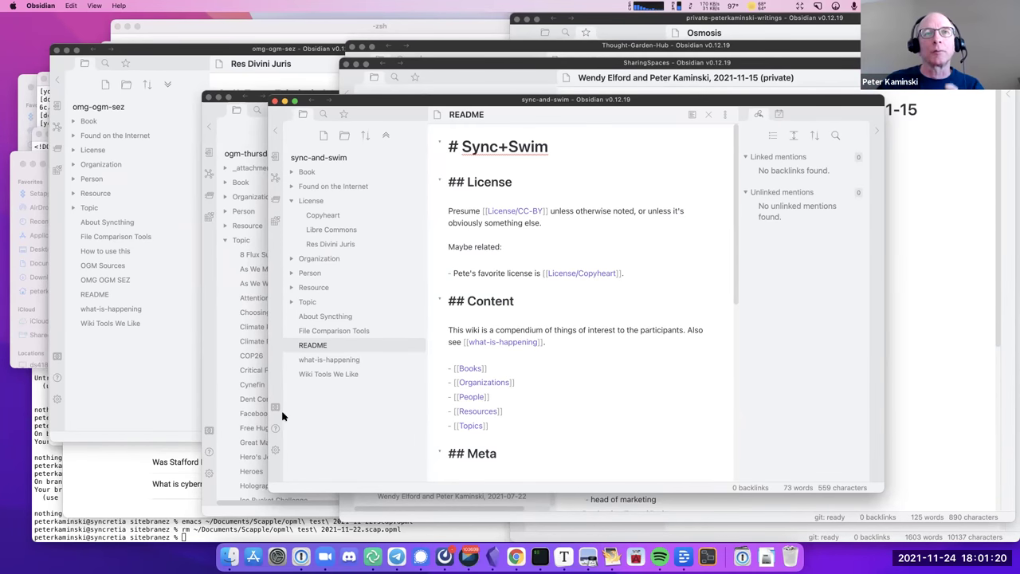
# Open the second note in the Person folder and highlight its text, then briefly view the Book folder's notes
pyautogui.click(310, 273)
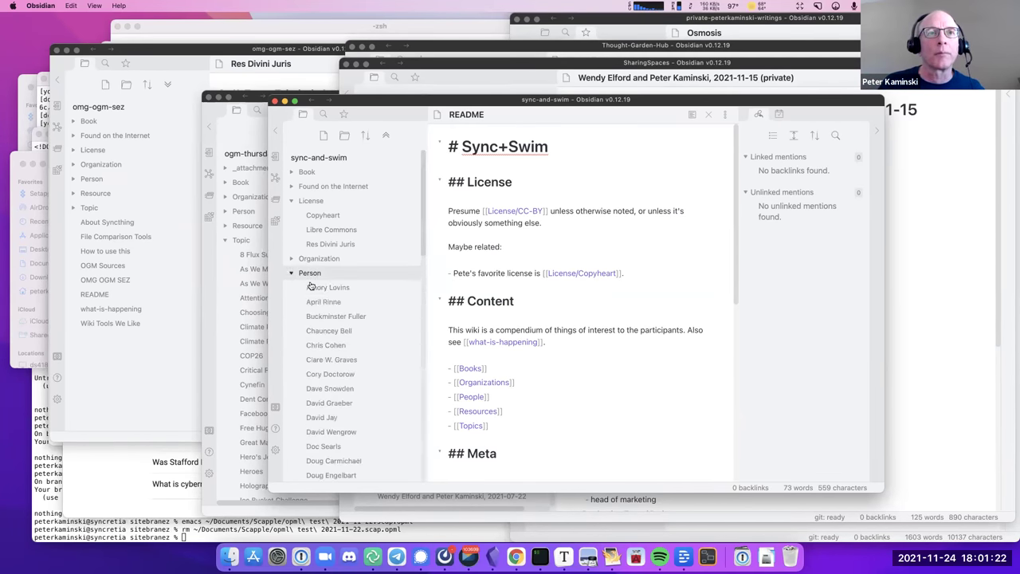
pyautogui.click(334, 290)
pyautogui.click(328, 301)
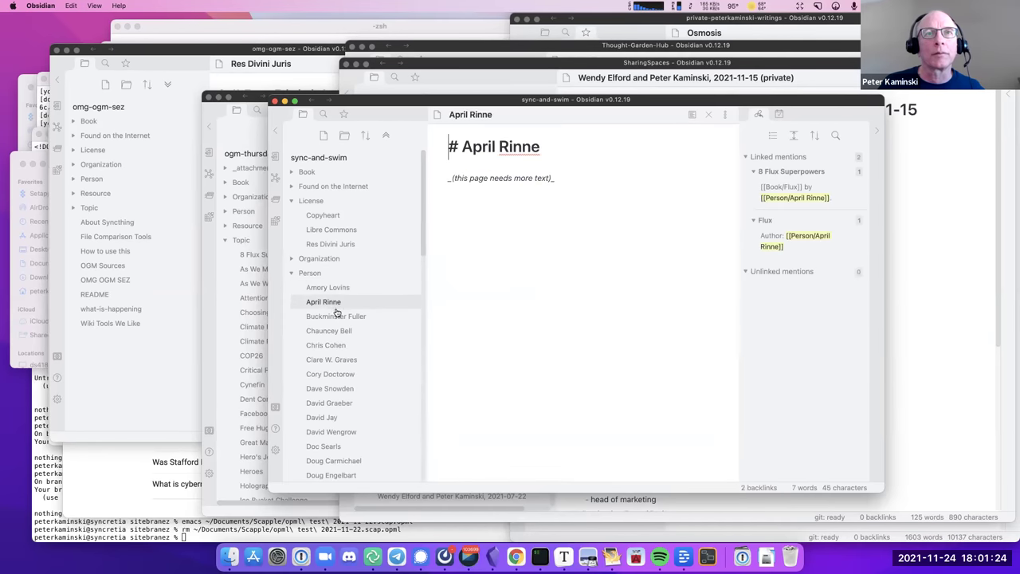
pyautogui.moveTo(563, 183); pyautogui.dragTo(448, 147)
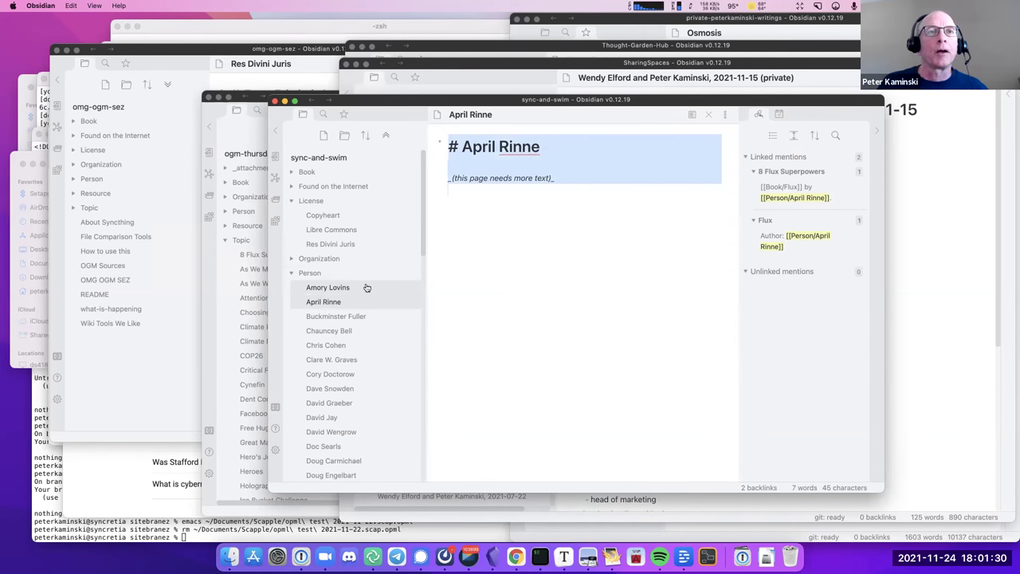
pyautogui.click(292, 273)
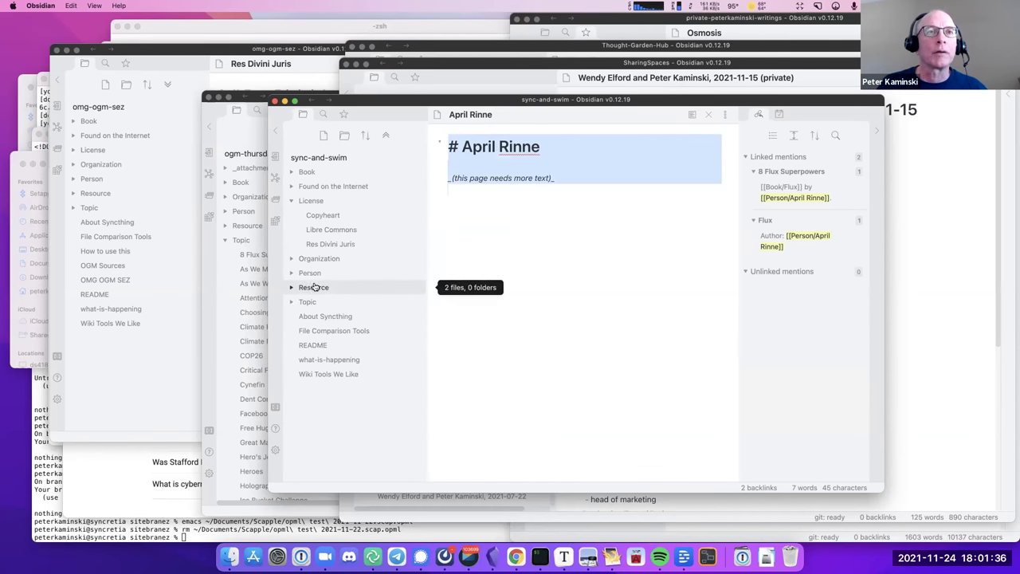
pyautogui.click(307, 173)
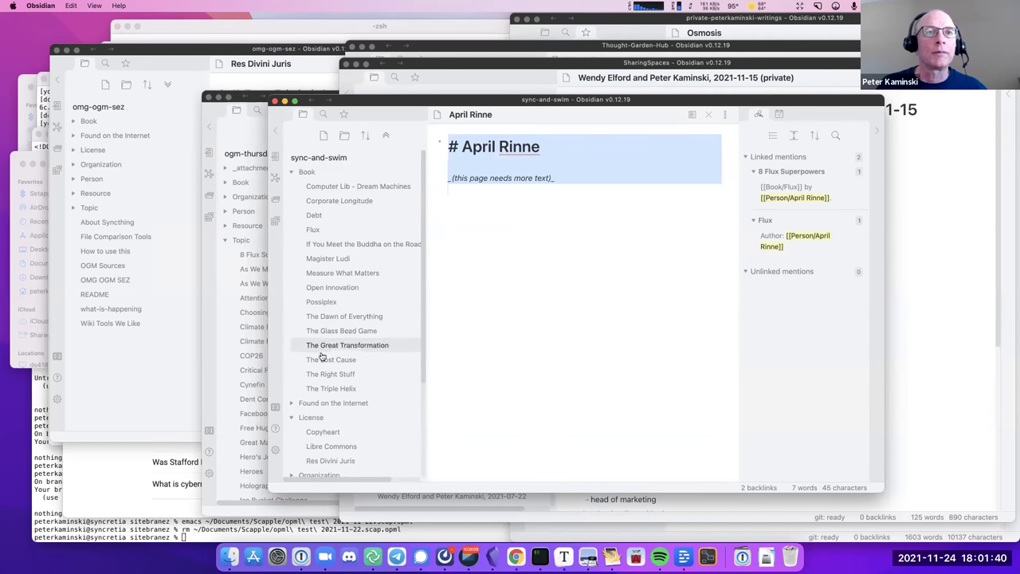
pyautogui.click(291, 172)
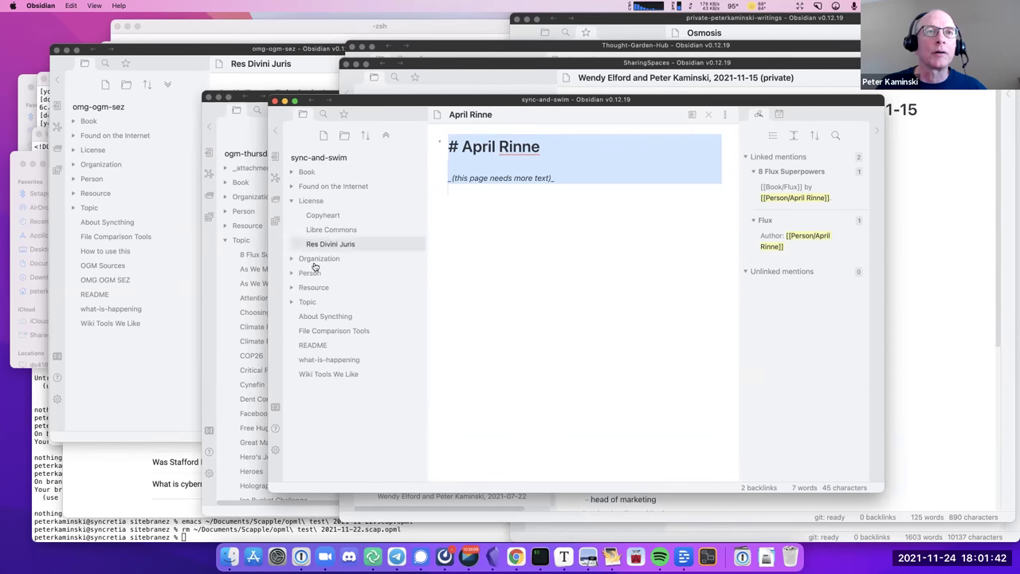
# Return to the README note and highlight its Content link list from Books to Topics, then clear the selection
pyautogui.click(317, 347)
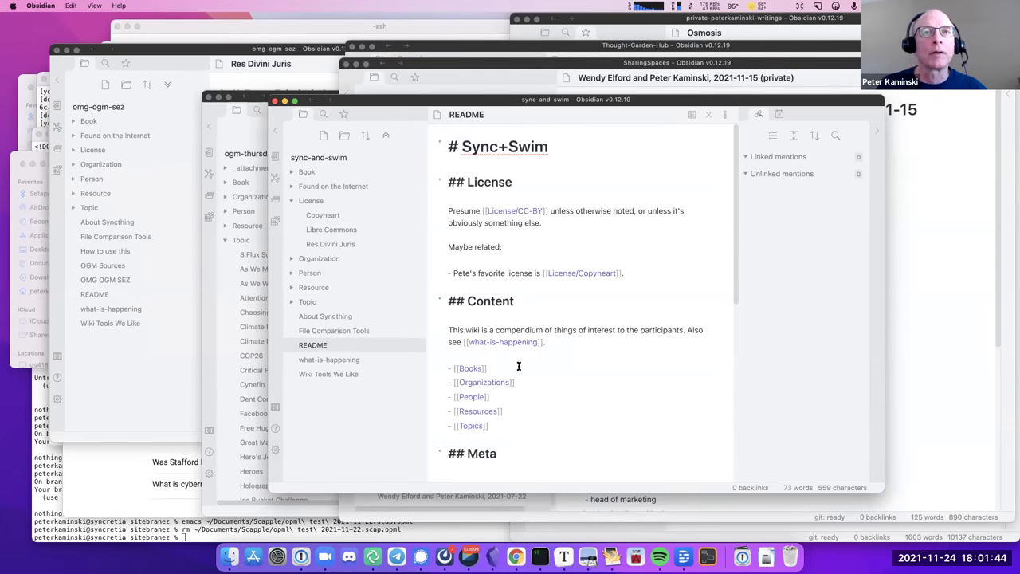
pyautogui.scroll(-2, 519, 359)
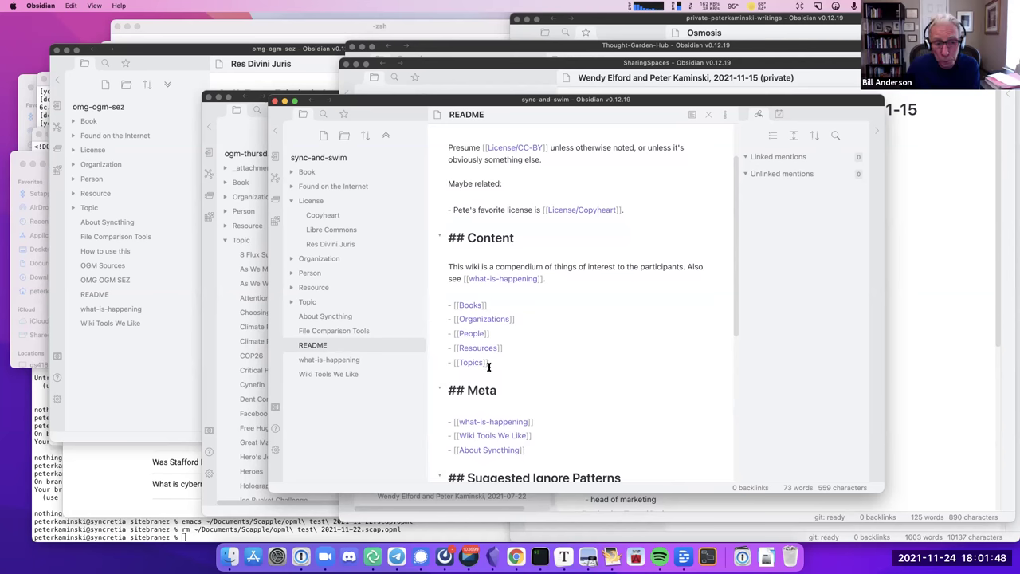
pyautogui.moveTo(487, 363); pyautogui.dragTo(443, 309)
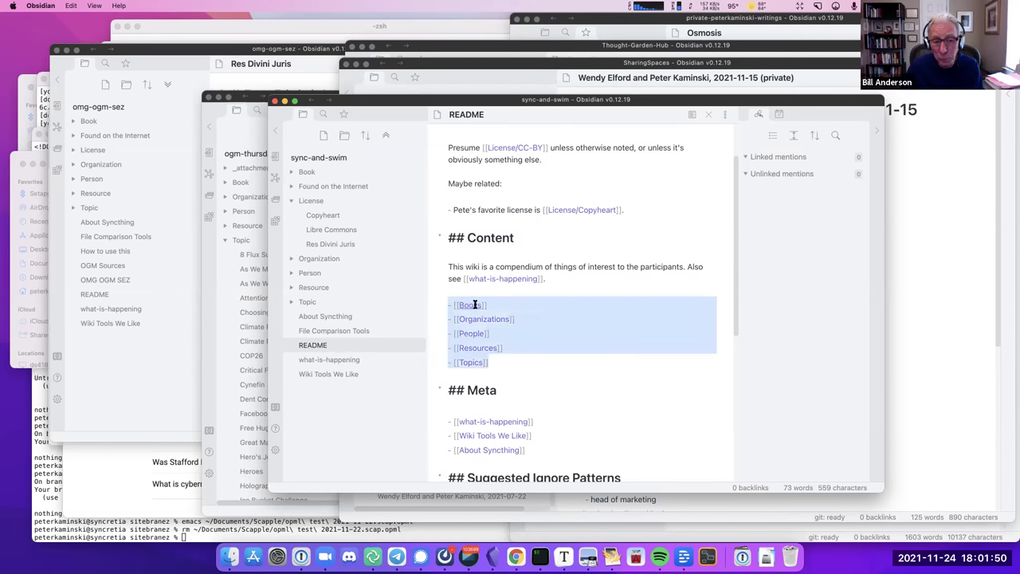
pyautogui.click(518, 305)
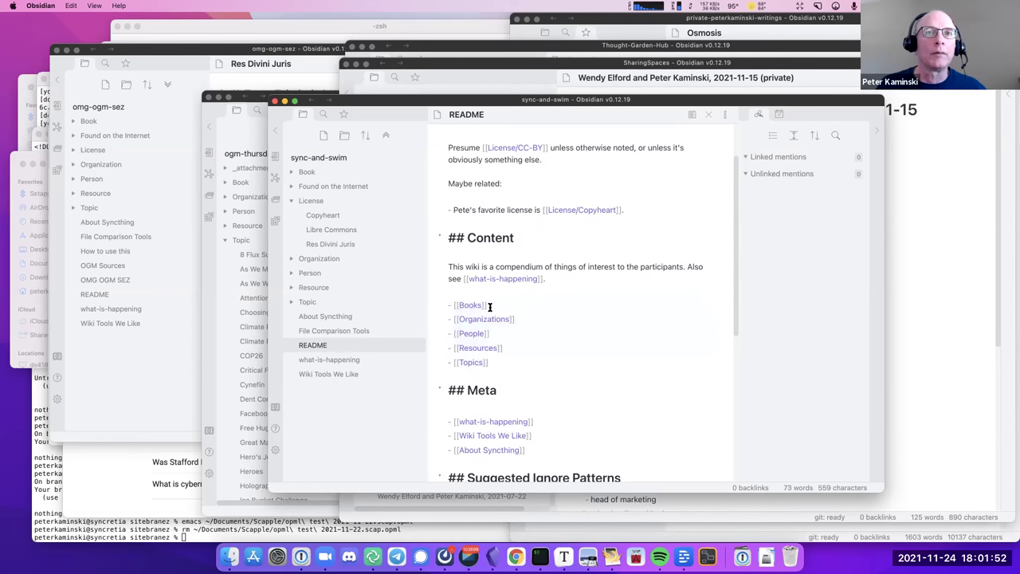
# Examine the notes inside the Book folder of sync-and-swim and leave the folder collapsed
pyautogui.click(291, 173)
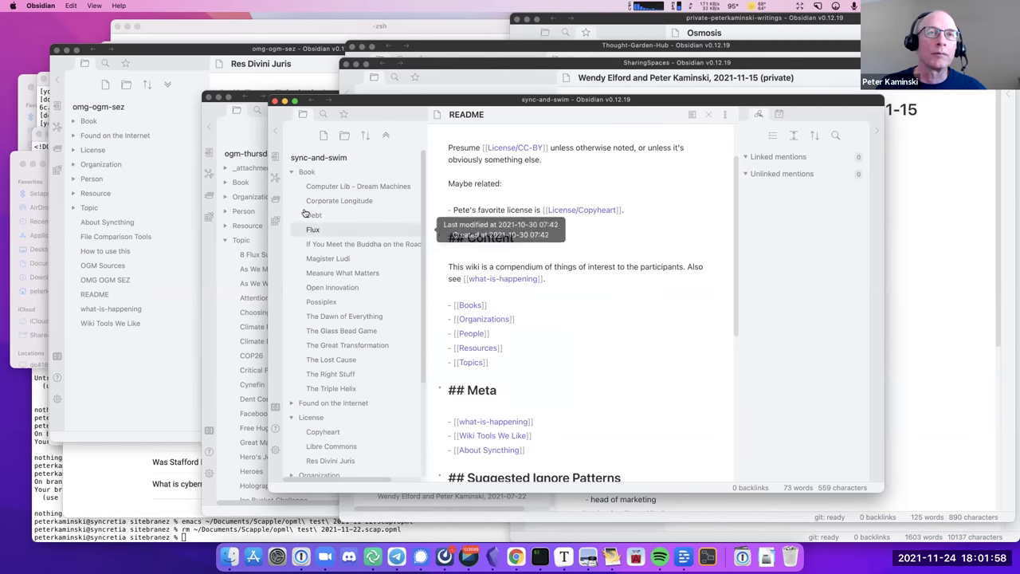
pyautogui.click(307, 174)
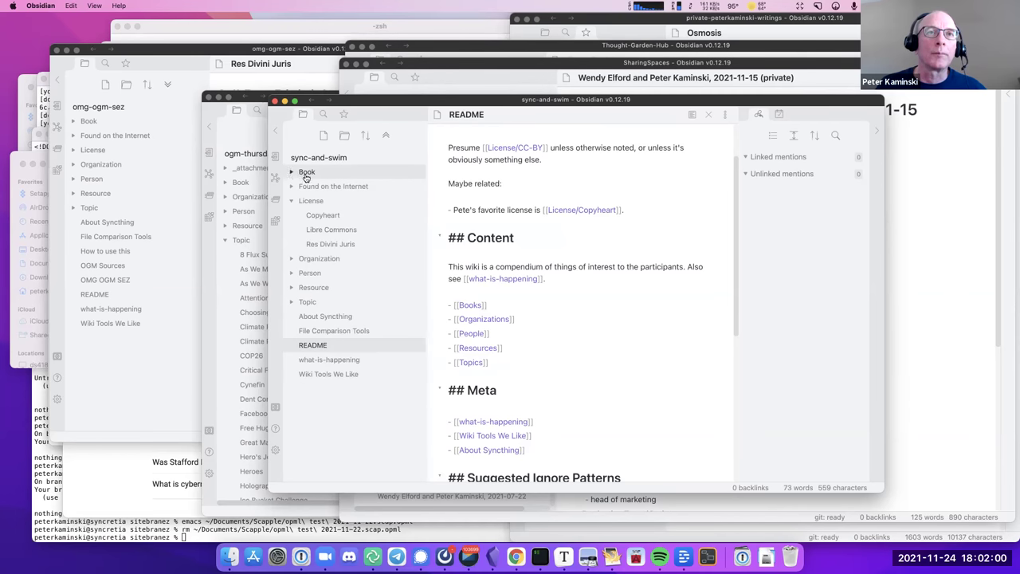
pyautogui.click(293, 173)
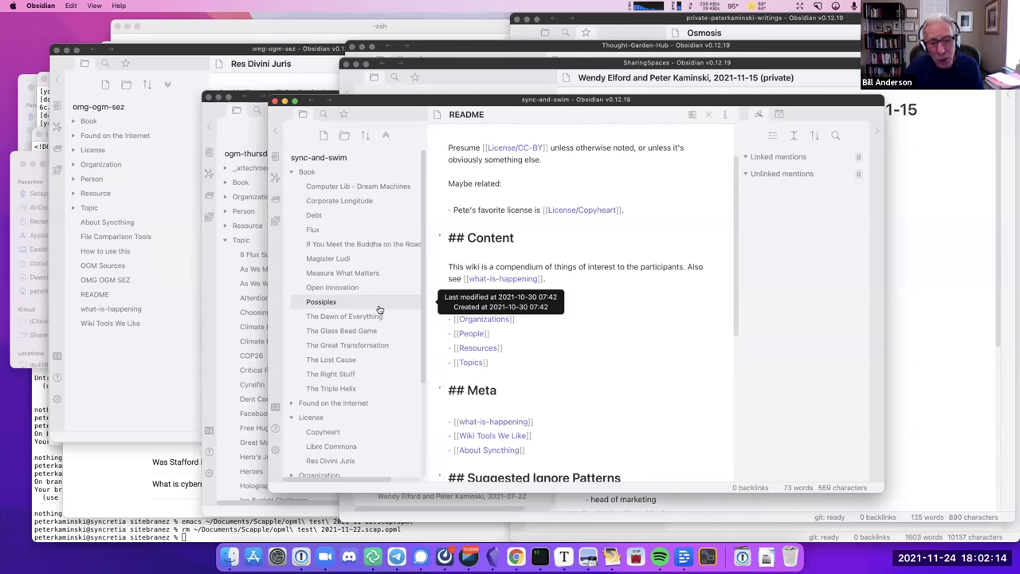
pyautogui.click(303, 172)
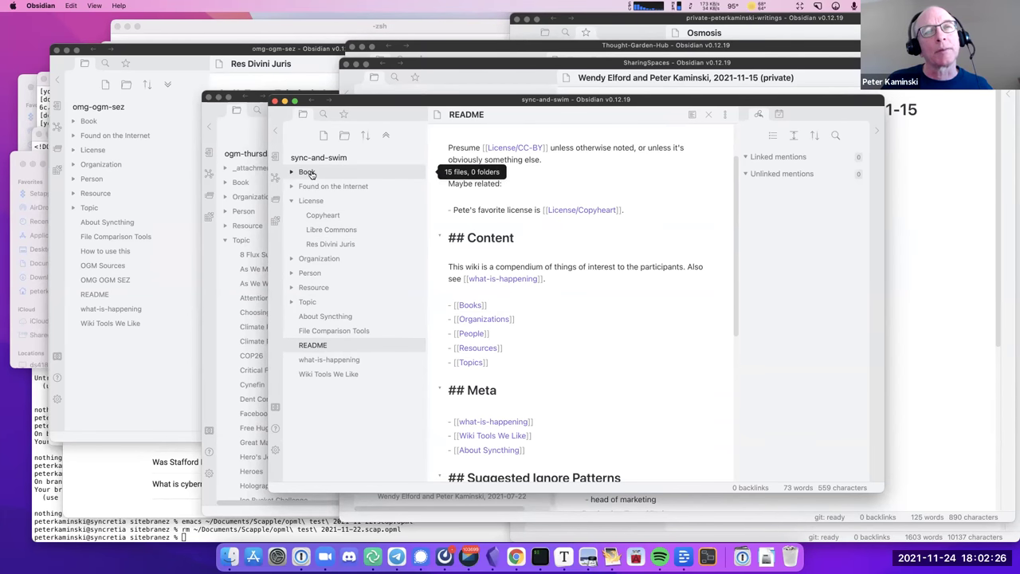
# Create a new top-level folder named "bin" in the sync-and-swim vault and rename it to "_bin"
pyautogui.click(344, 136)
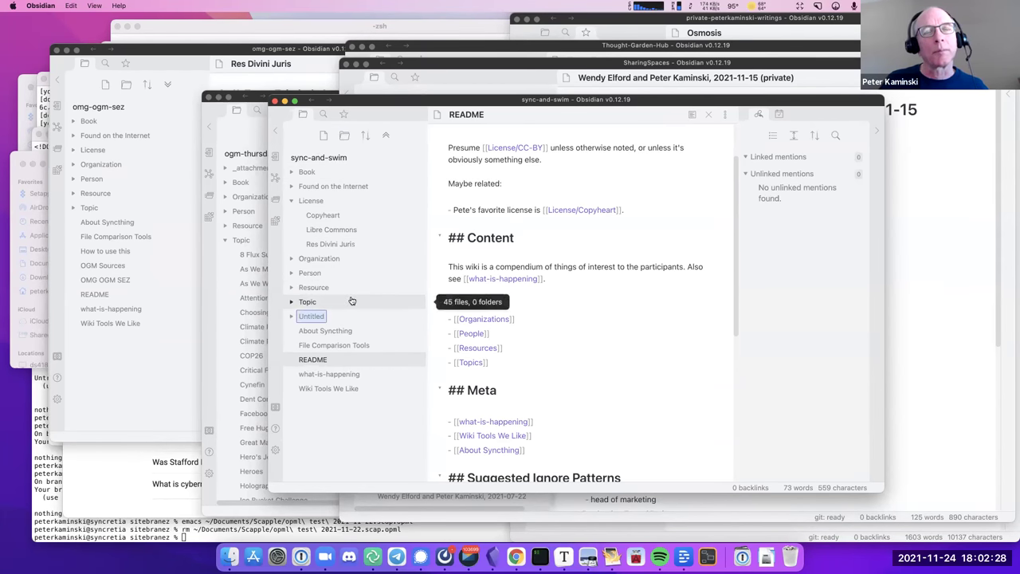
pyautogui.write('bin')
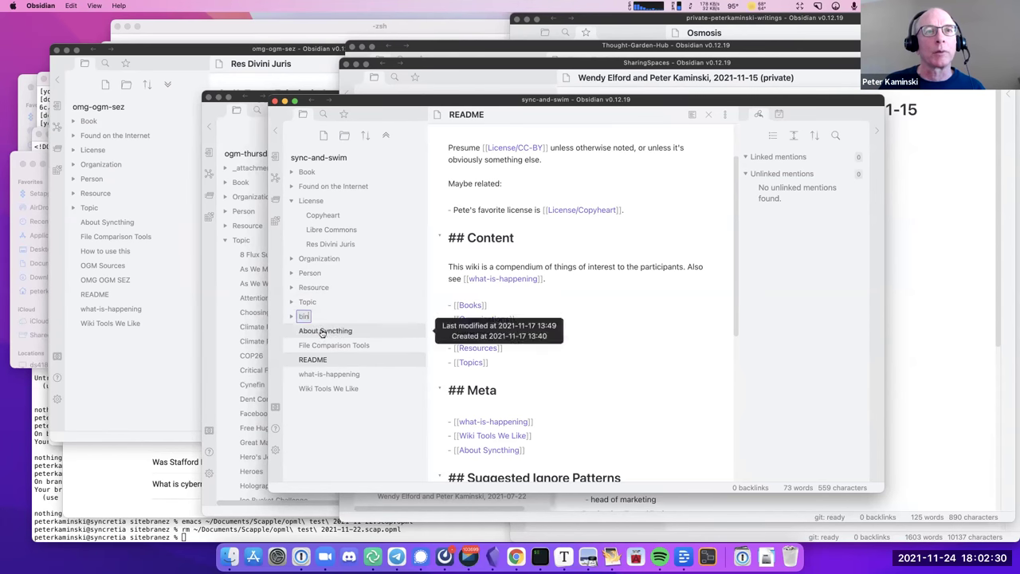
pyautogui.press('Return')
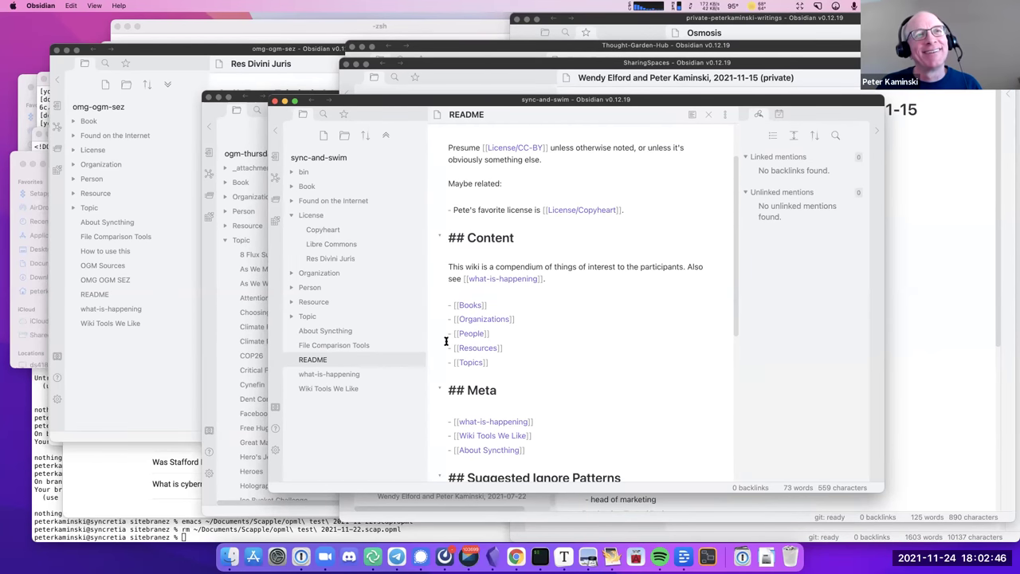
pyautogui.rightClick(304, 173)
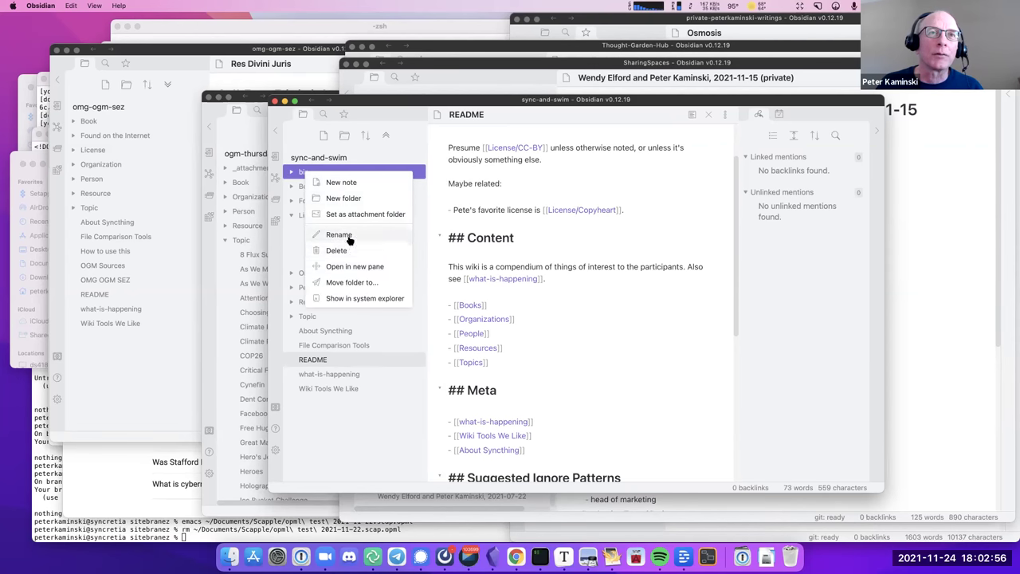
pyautogui.press('Escape')
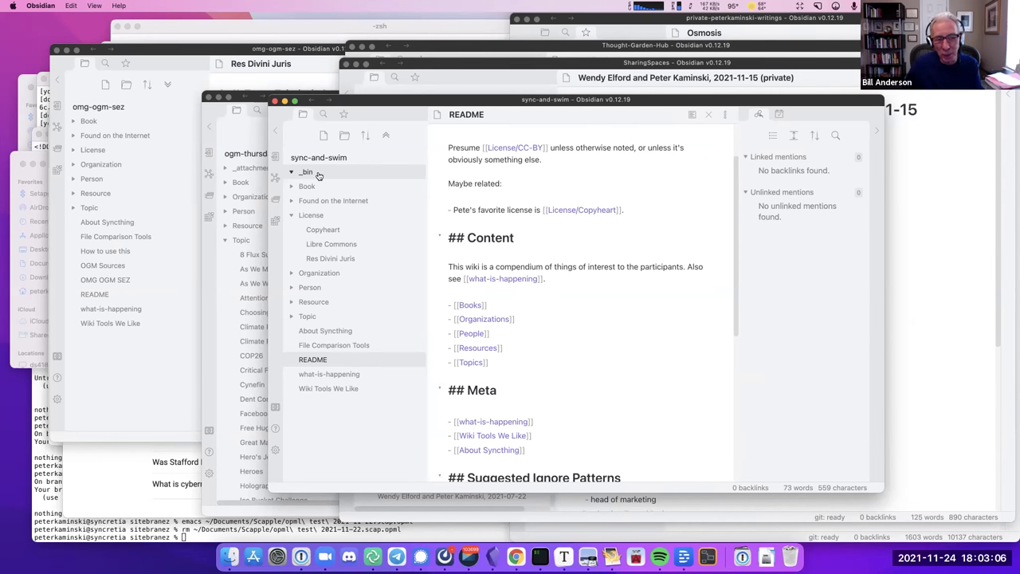
# Create another top-level folder in the sync-and-swim vault named "_attachments"
pyautogui.click(344, 139)
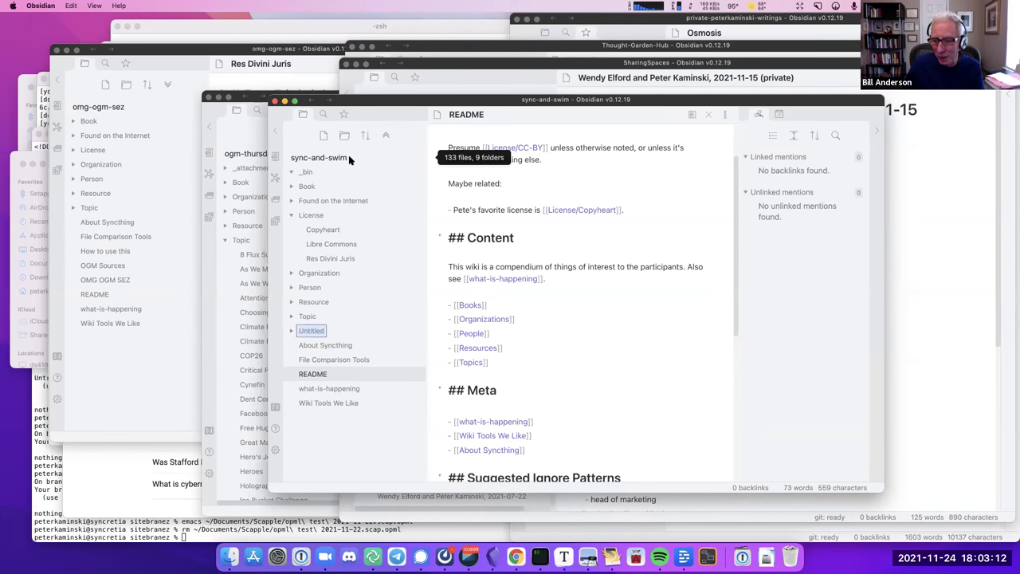
pyautogui.write('_attachments')
pyautogui.press('Return')
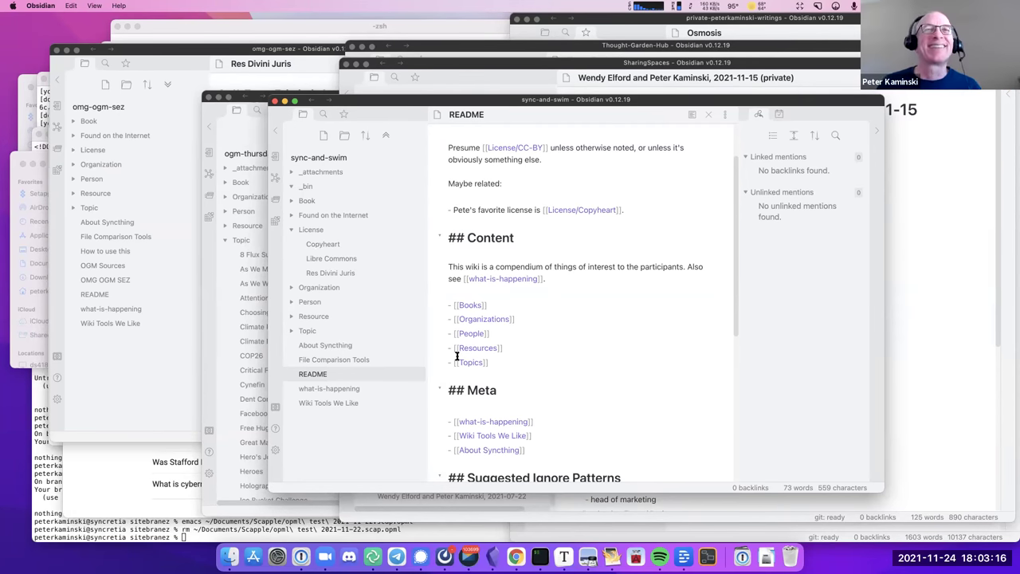